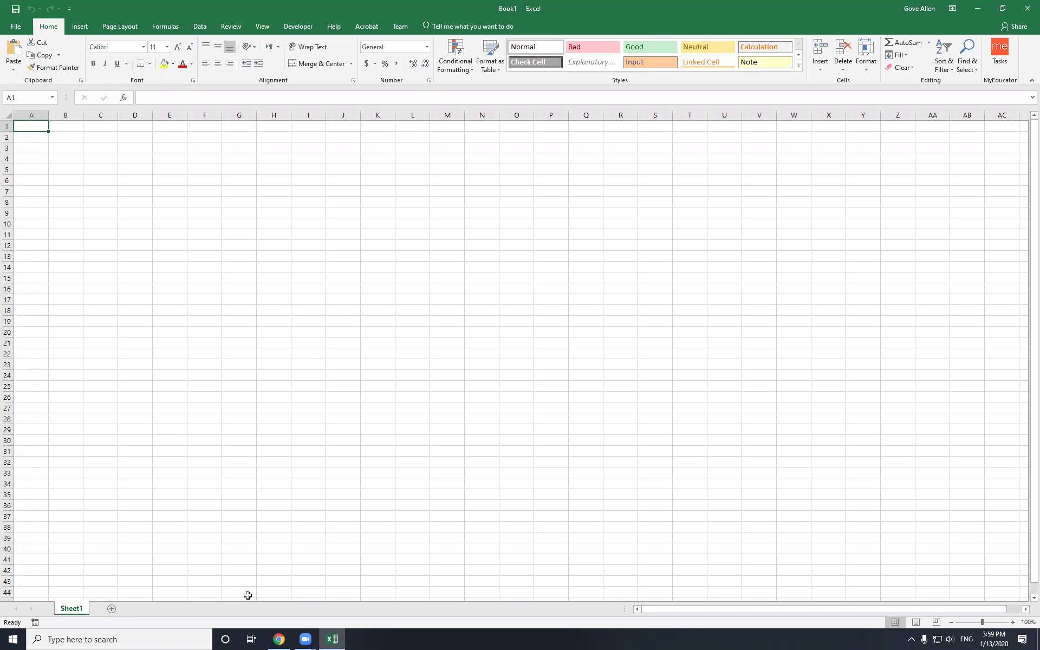
- Rename the worksheet Sheet1 as Tickers
scroll(74, 597, "up", 5)
scroll(72, 597, "up", 3)
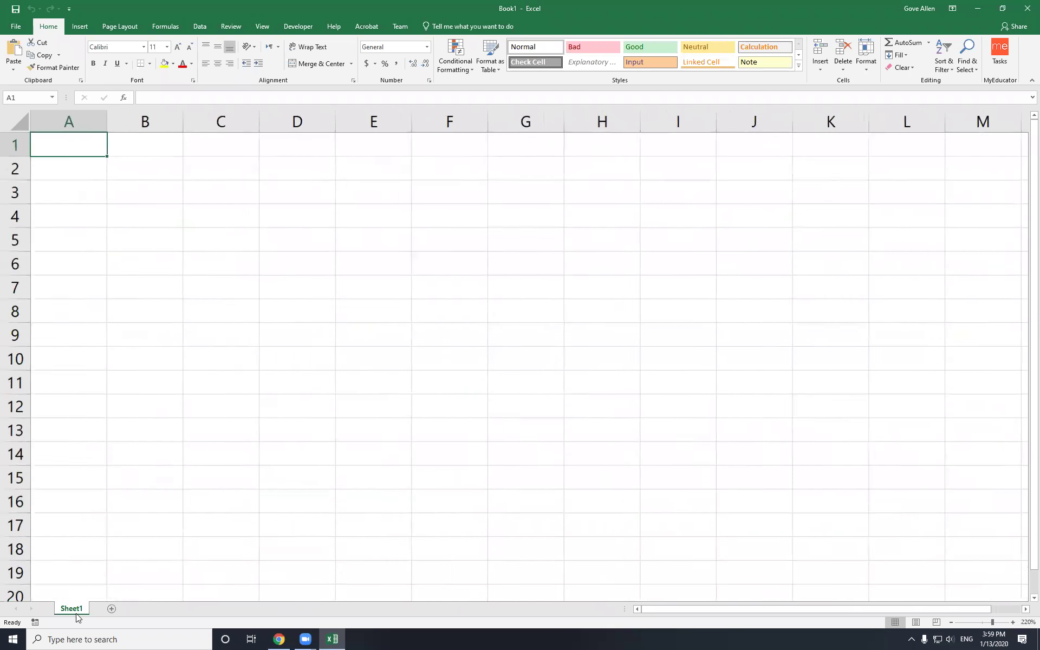
double_click(81, 609)
type("Tickers")
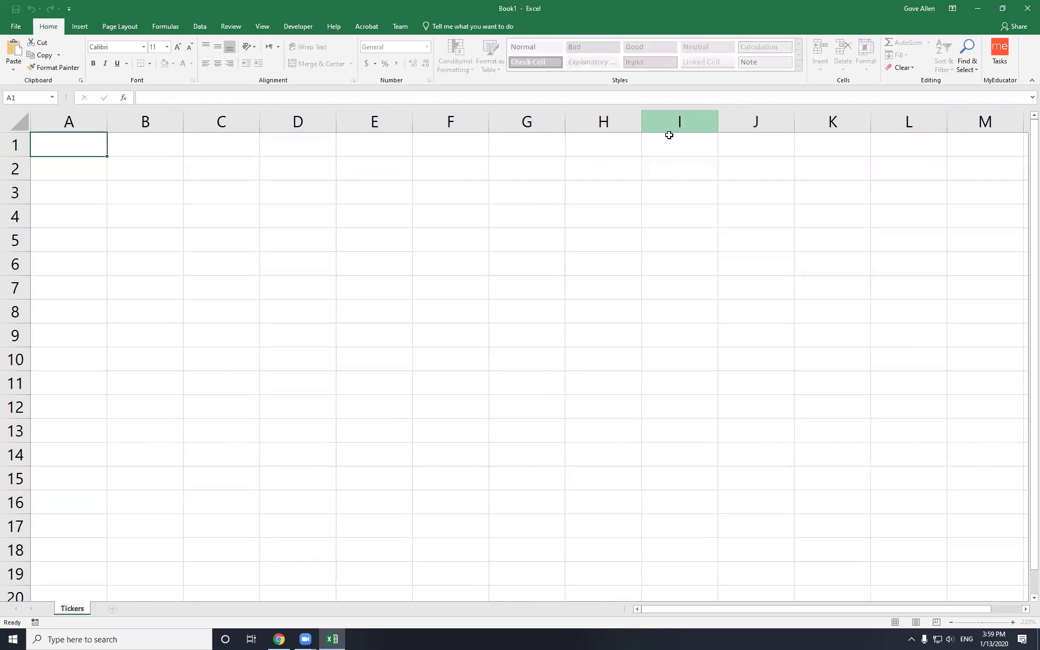
left_click(342, 240)
- Enter the column headers Symbol, P/E Ratio and EPS in cells A1 to C1
left_click(74, 144)
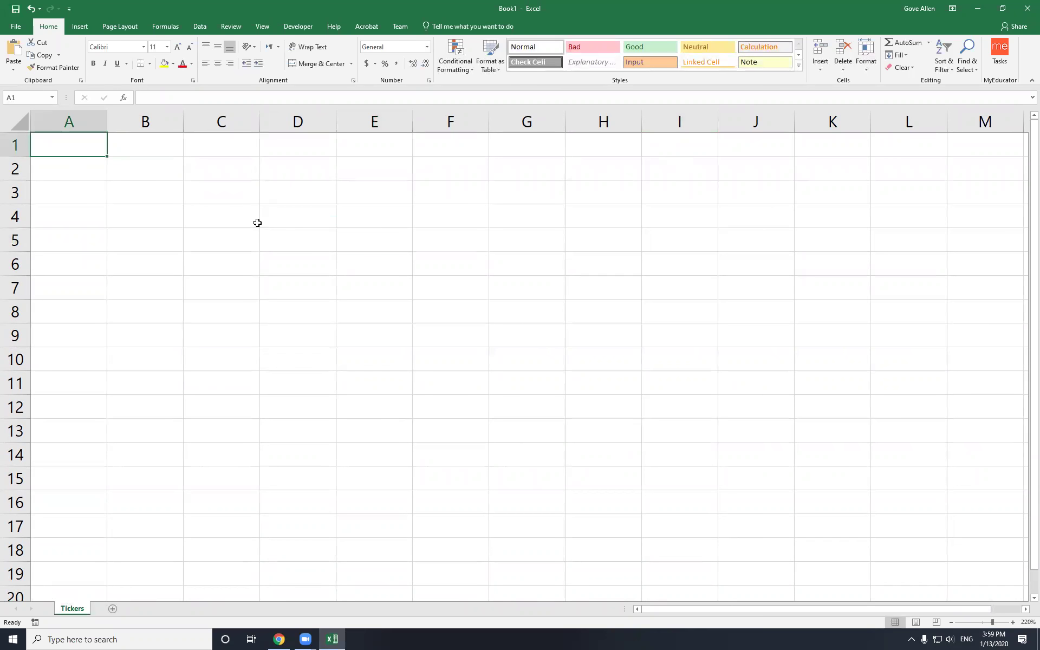
type("S")
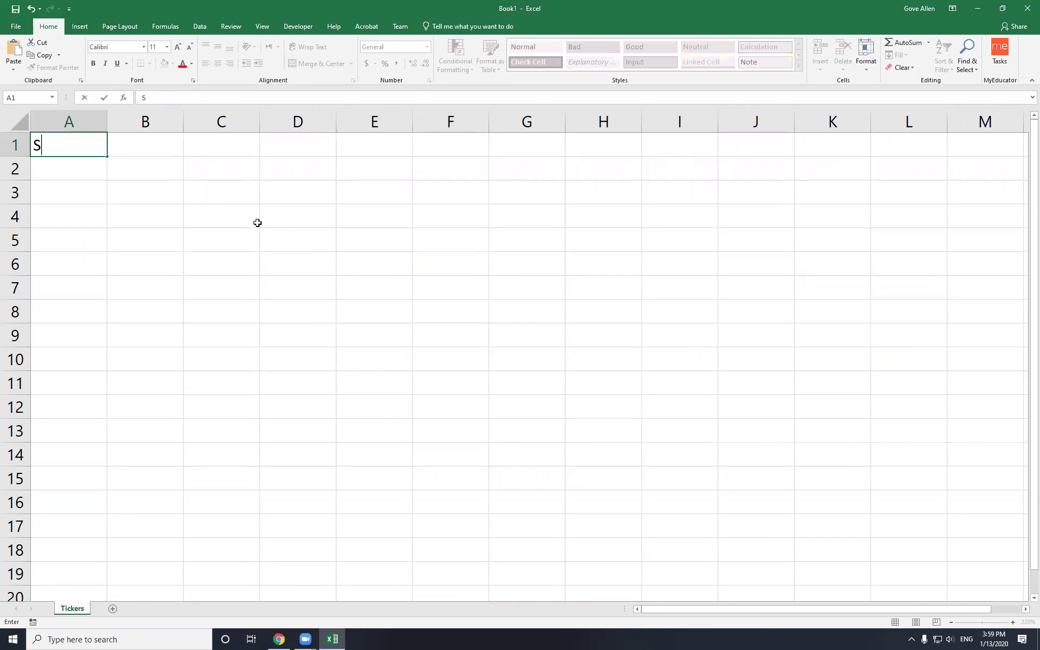
type("ymbol")
key("Tab")
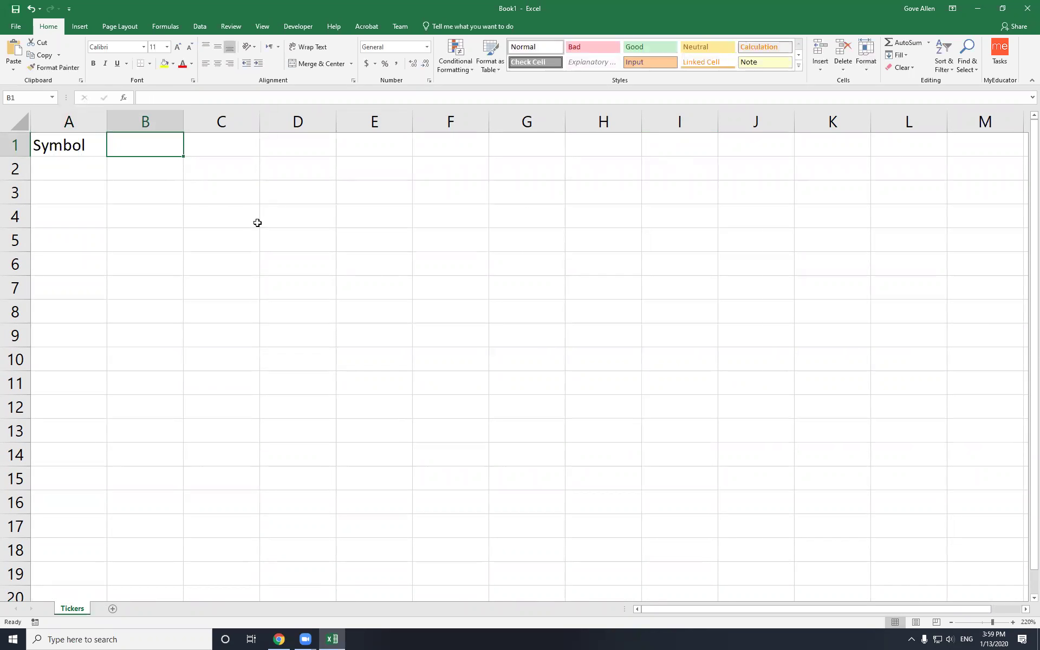
type("P")
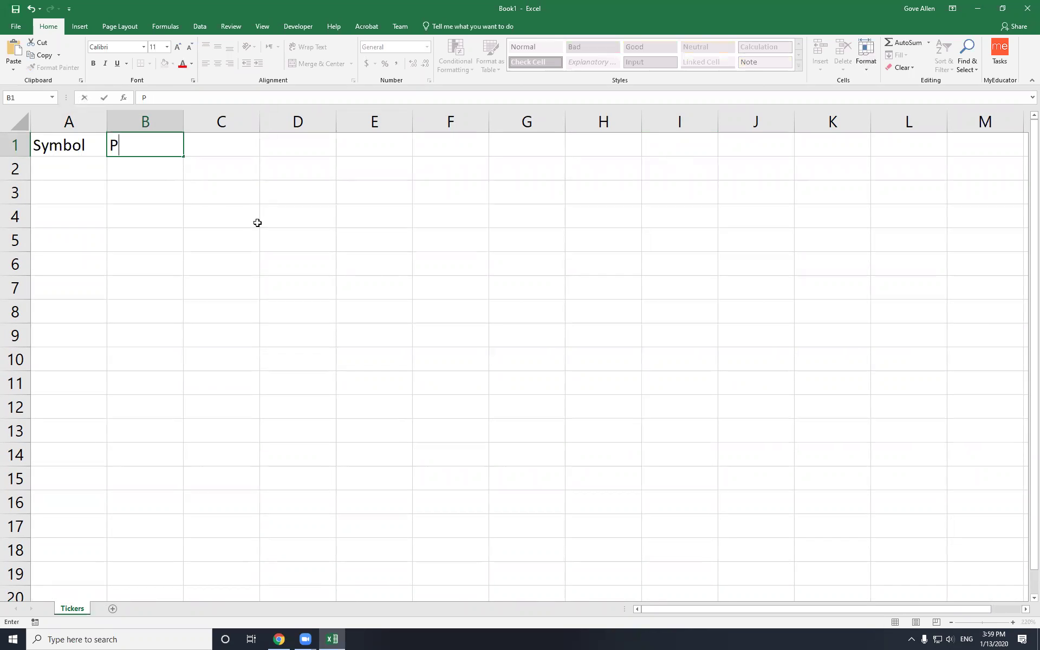
type("/E Ratio")
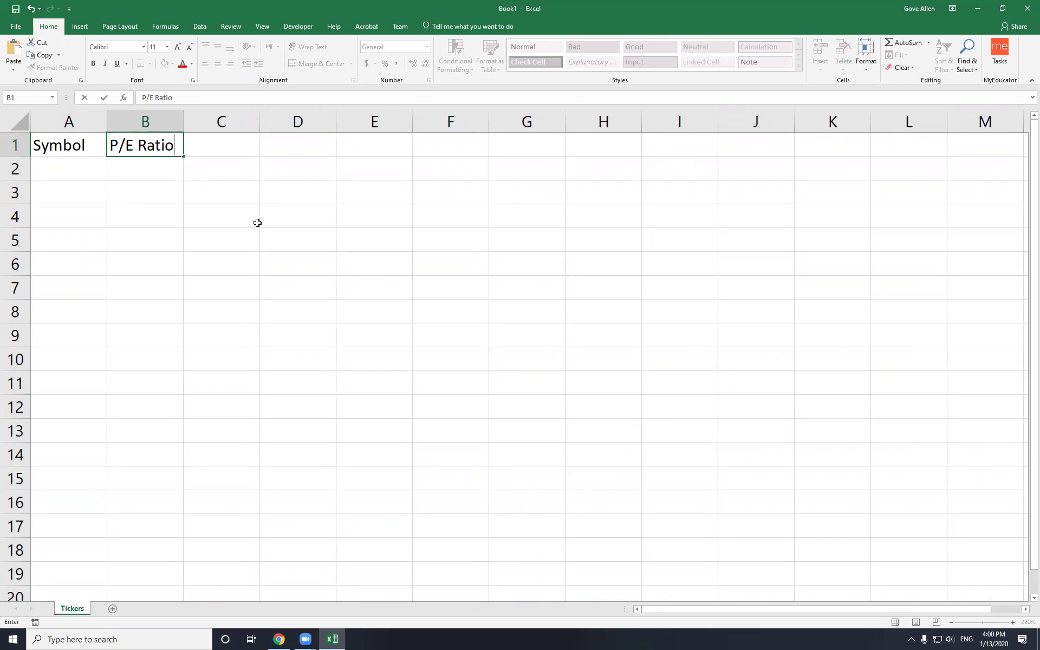
key("Tab")
type("EPS")
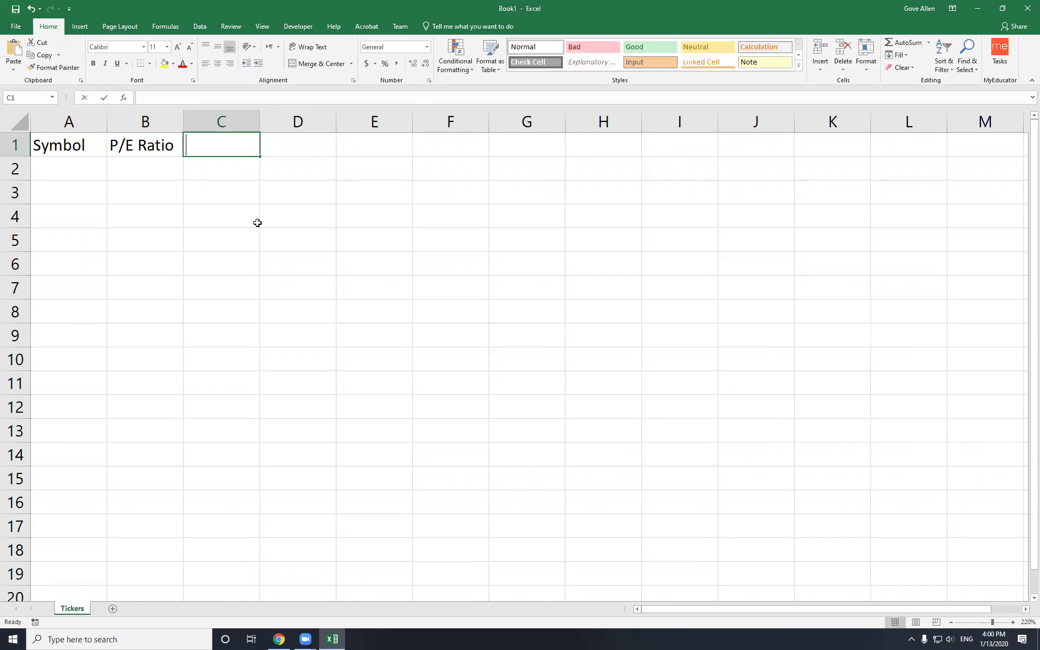
key("Return")
- Enter the ticker symbols LUV, GOOG and AAPL in cells A2 to A4
key("Left")
key("Left")
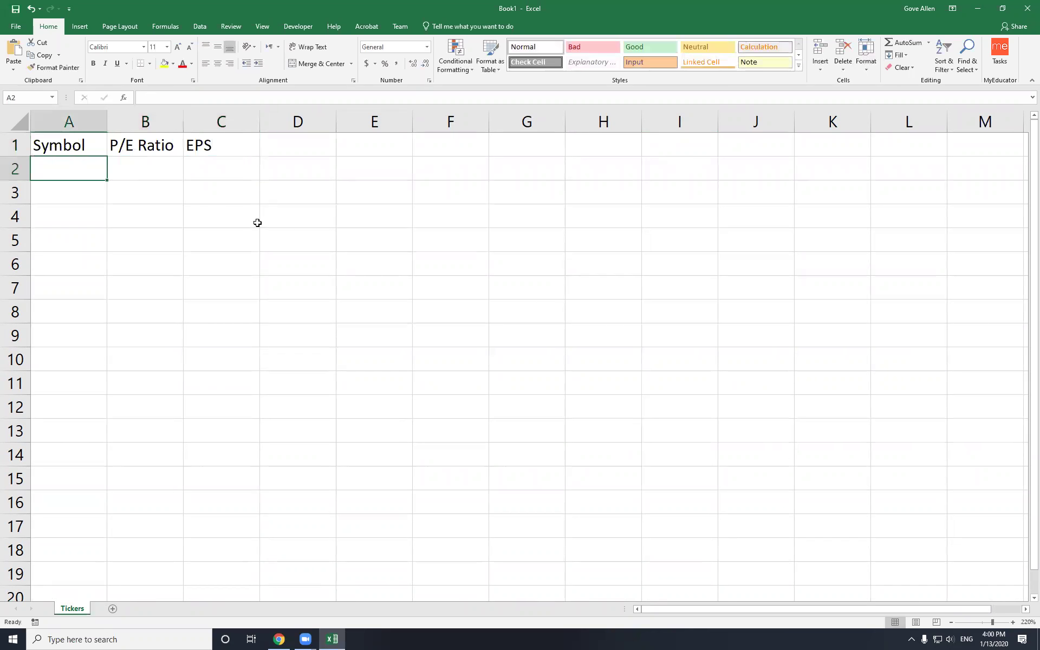
type("L")
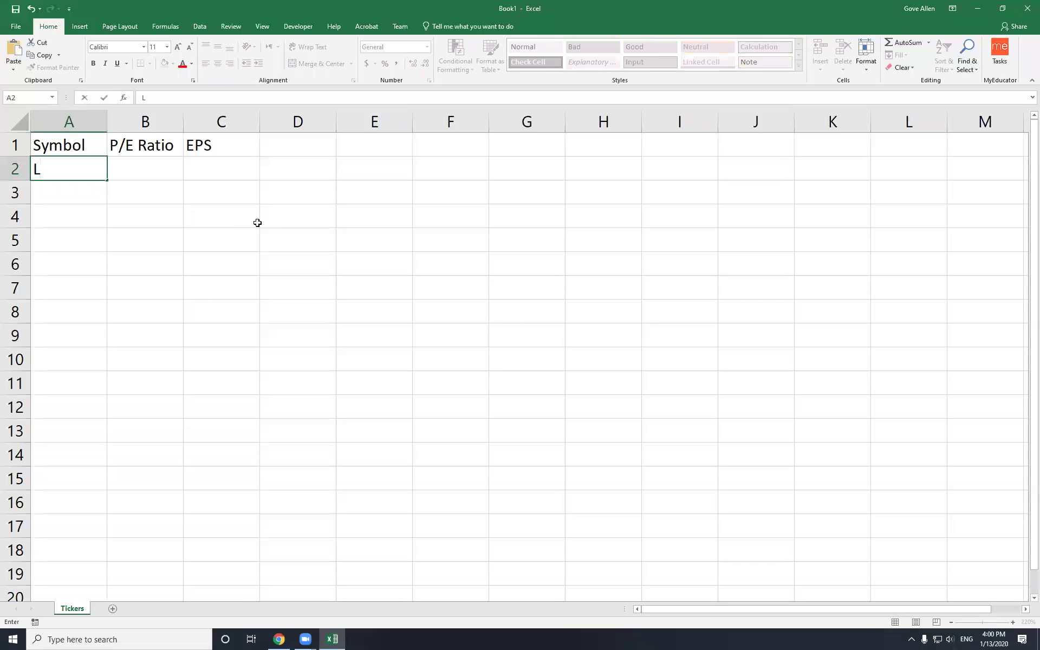
type("UV")
key("Return")
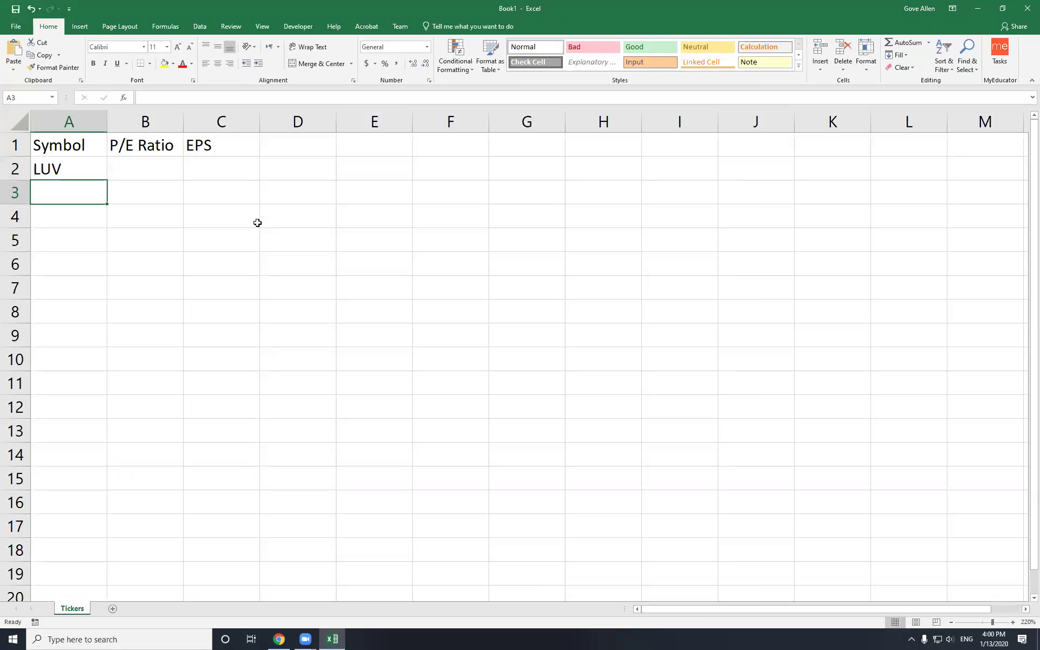
type("GOOG")
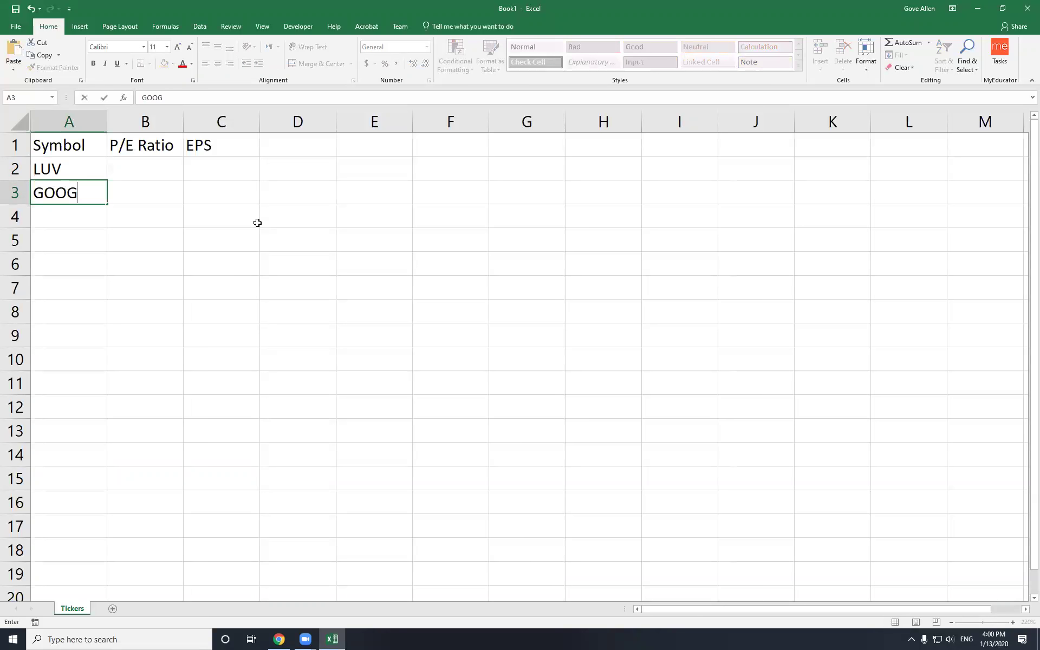
key("Return")
type("AAPL")
key("Return")
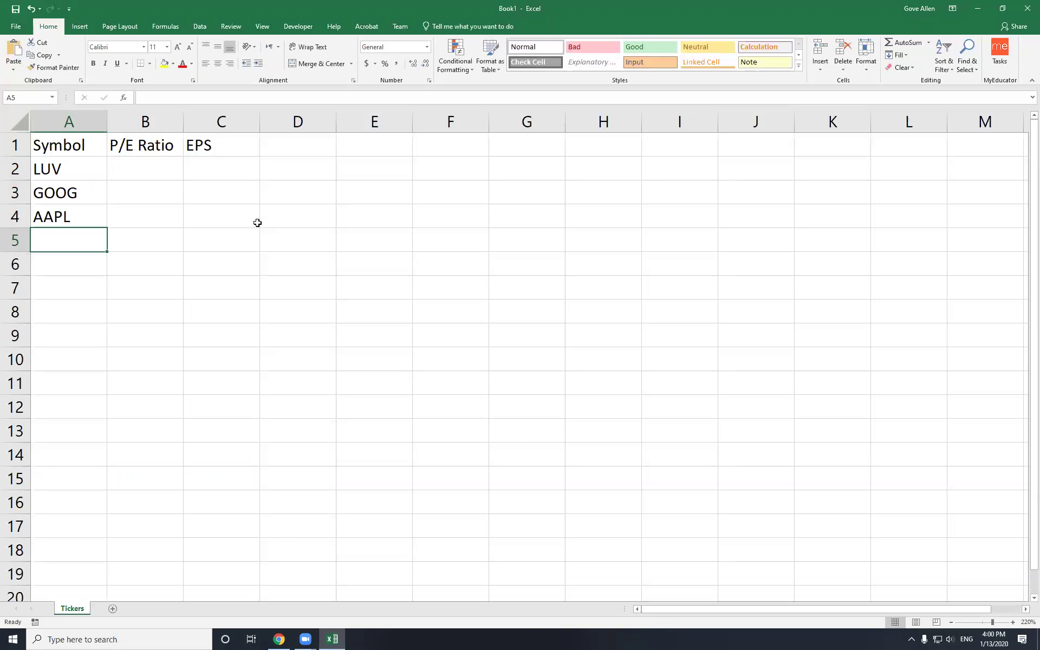
- Add the ticker symbols MSFT, DG and XOM in cells A5 to A7
type("MSFT")
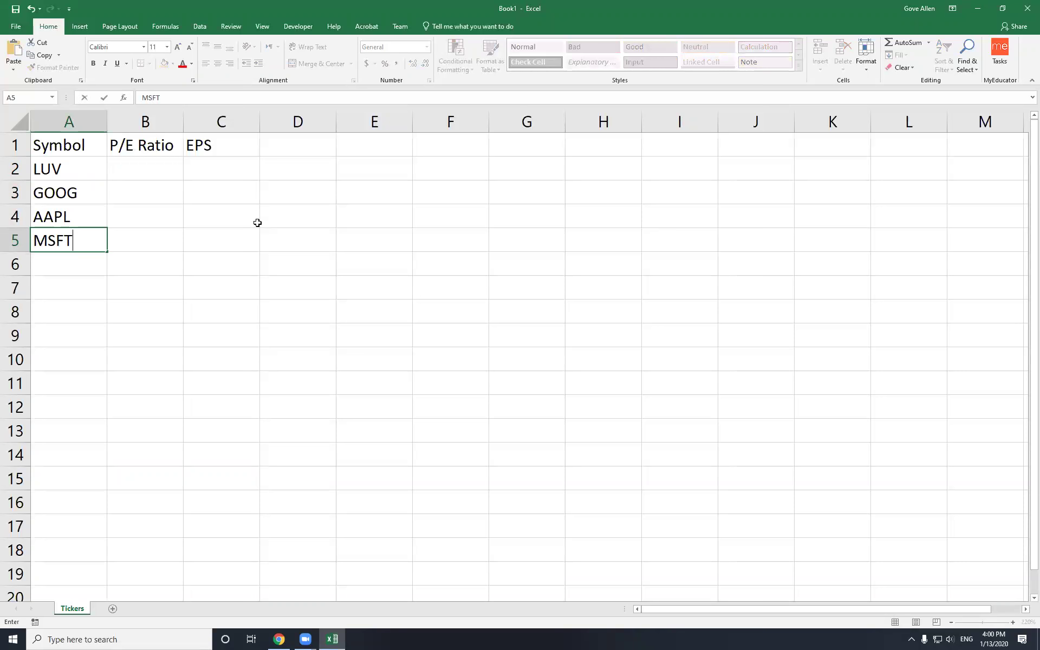
key("Return")
type("D")
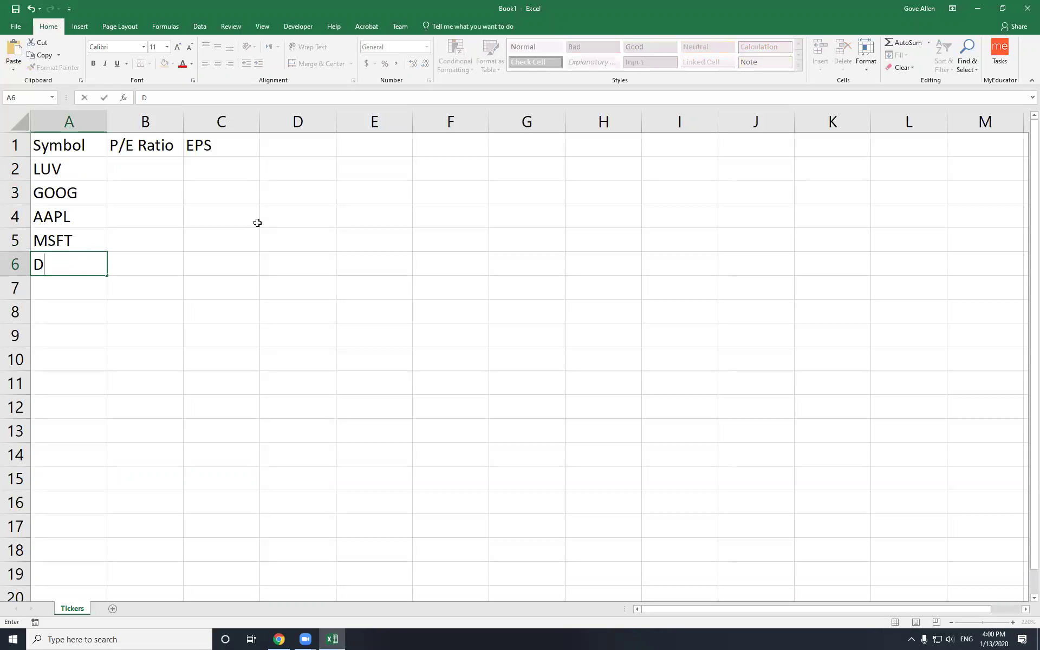
type("G")
key("Return")
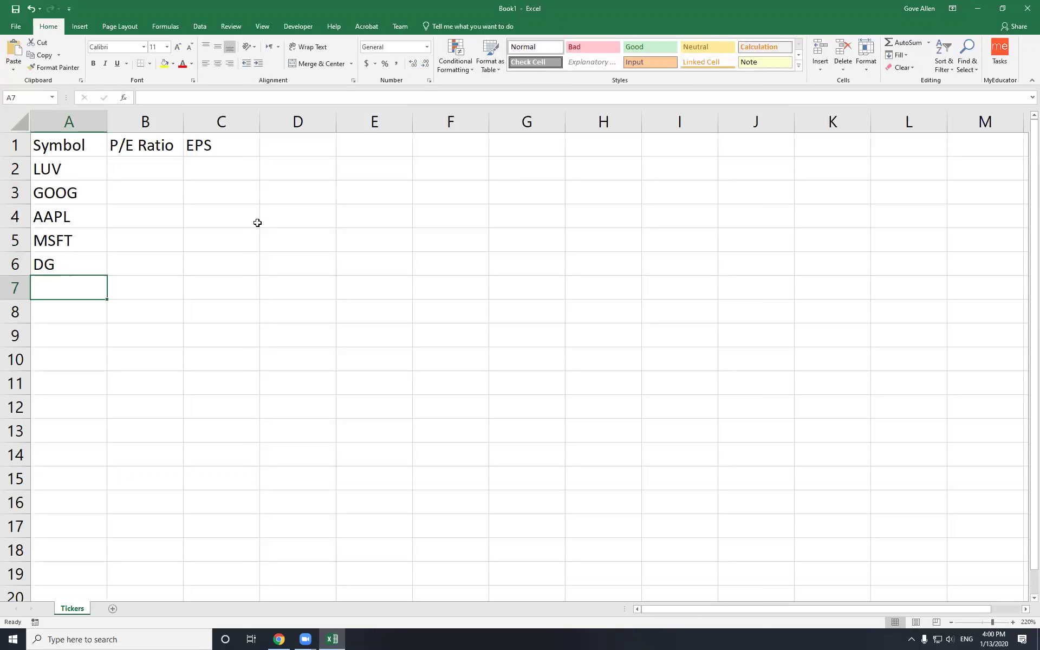
type("XOM AXP")
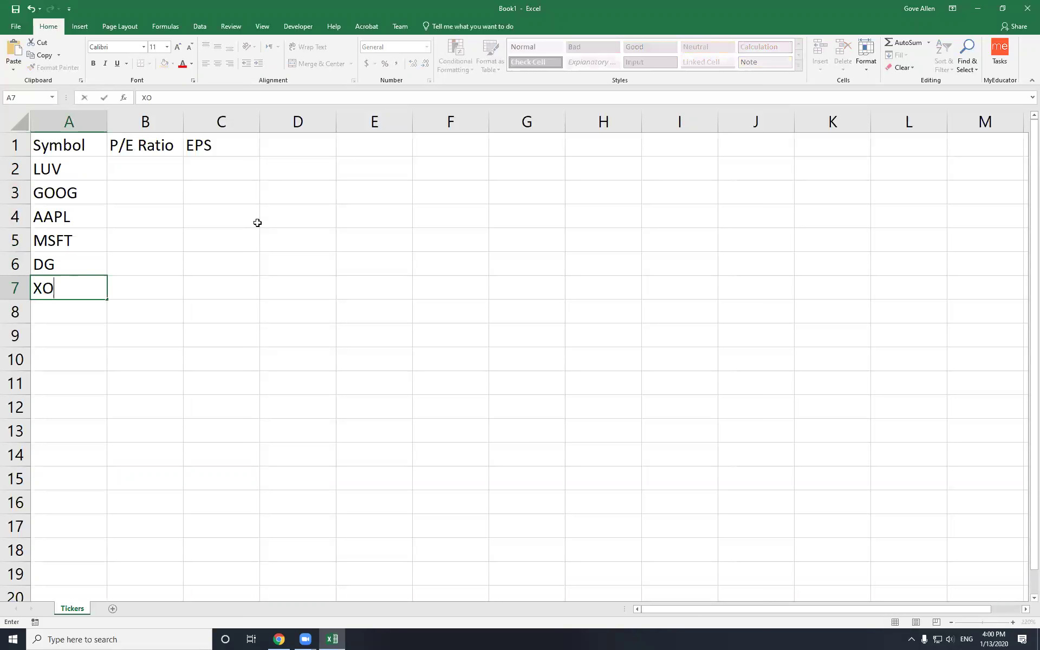
key("BackSpace")
key("BackSpace")
key("BackSpace")
key("BackSpace")
key("Return")
- Complete the Symbol column with AXP, F and GM in cells A8 to A10
type("AXP")
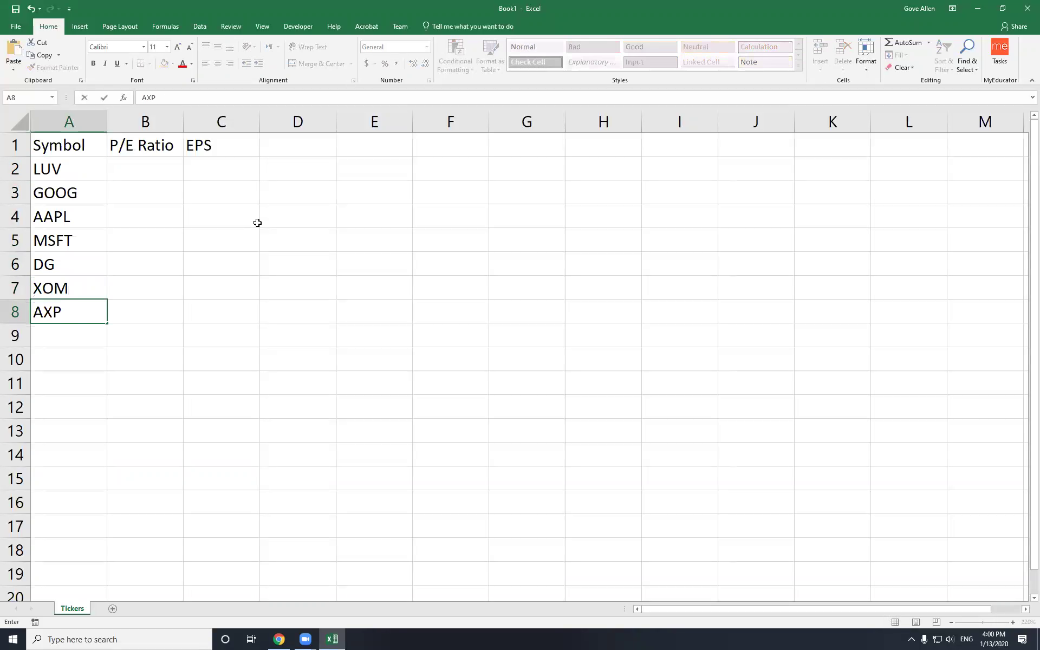
key("Return")
type("f")
key("BackSpace")
type("F")
key("Return")
type("GM")
key("Return")
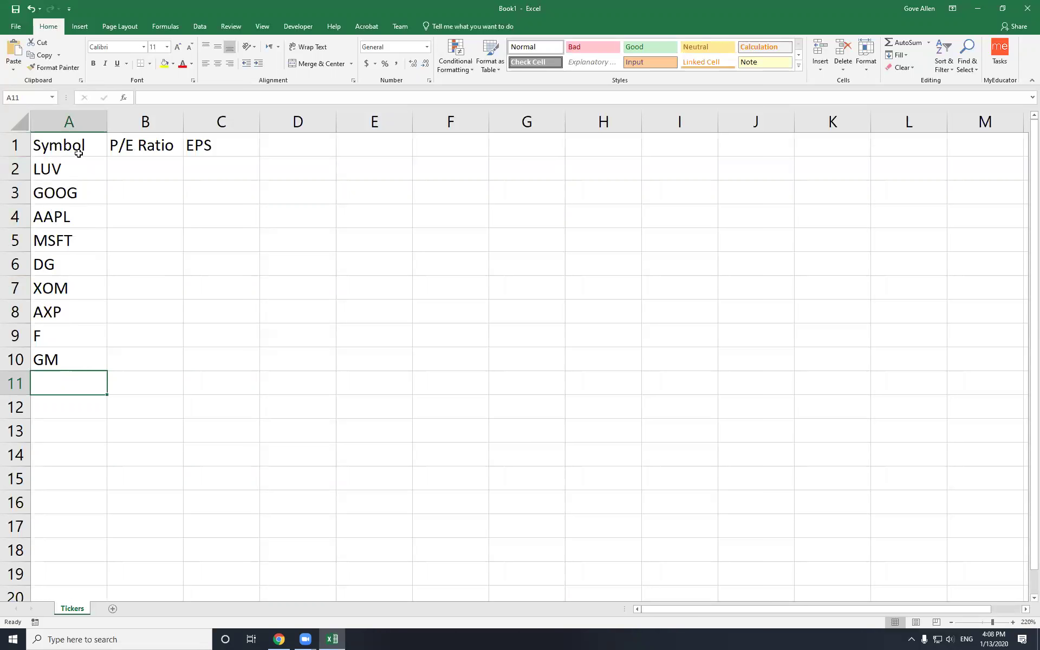
- Switch to the Chrome browser window
key("alt+Tab")
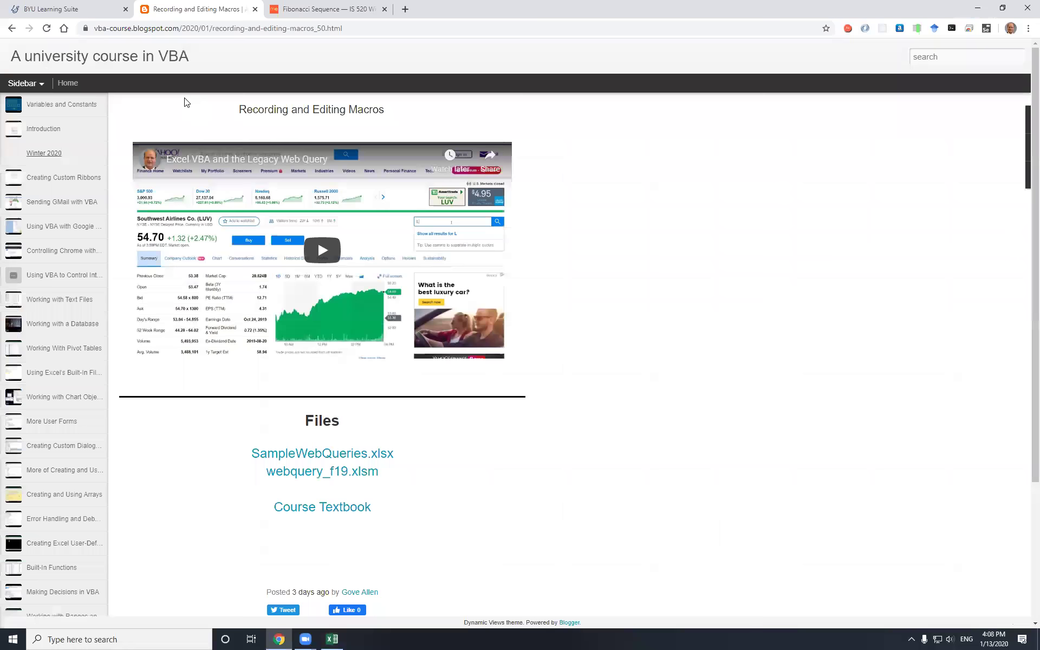
left_click(393, 21)
type("F")
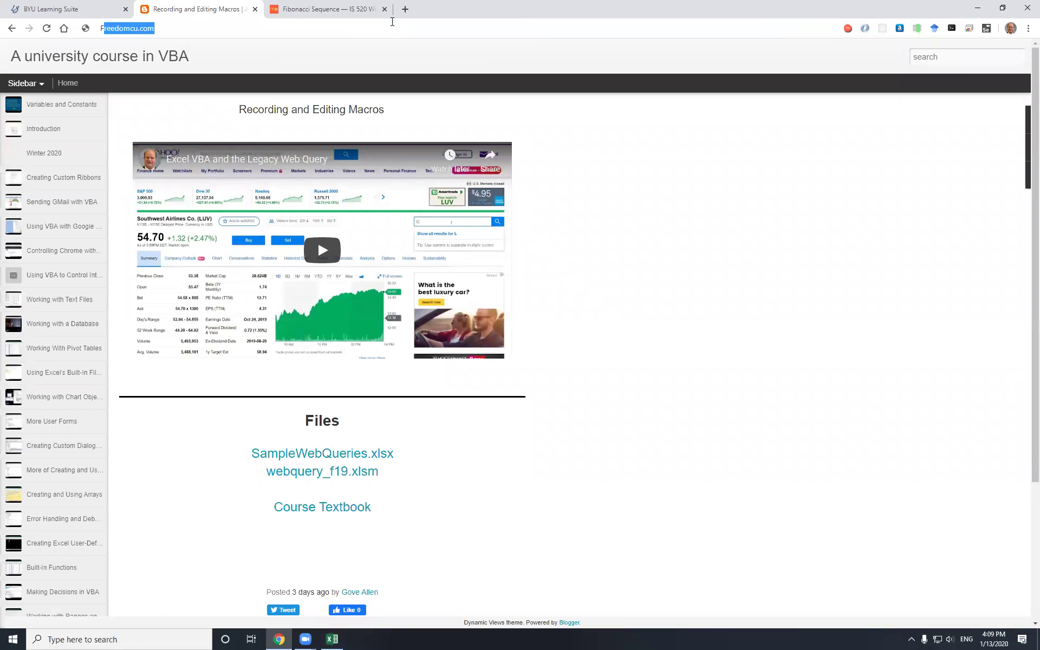
type("iNANE")
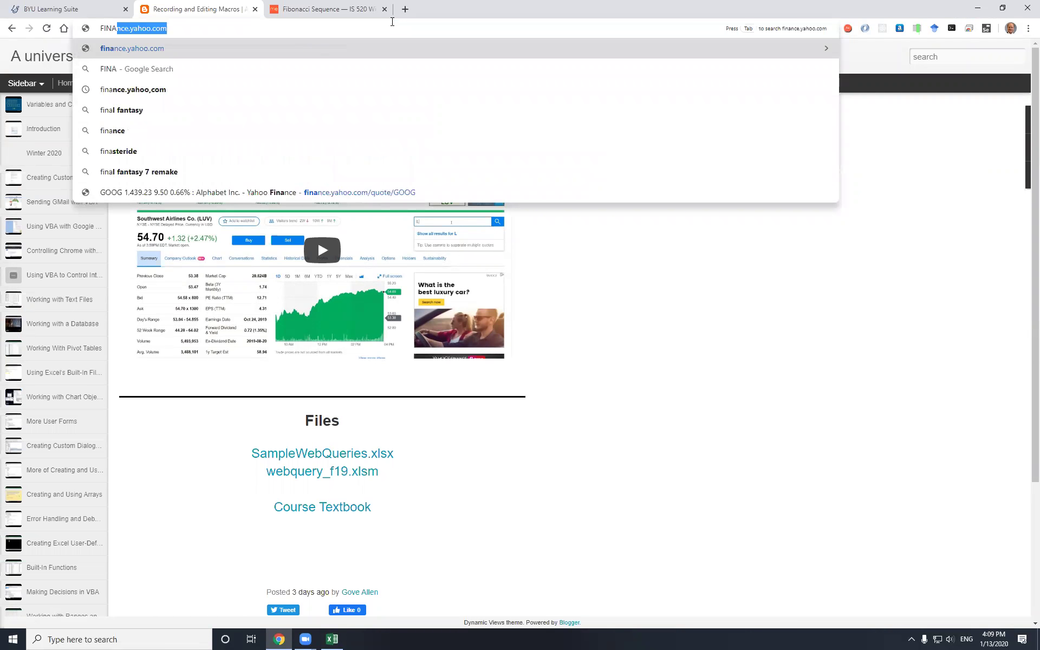
key("Return")
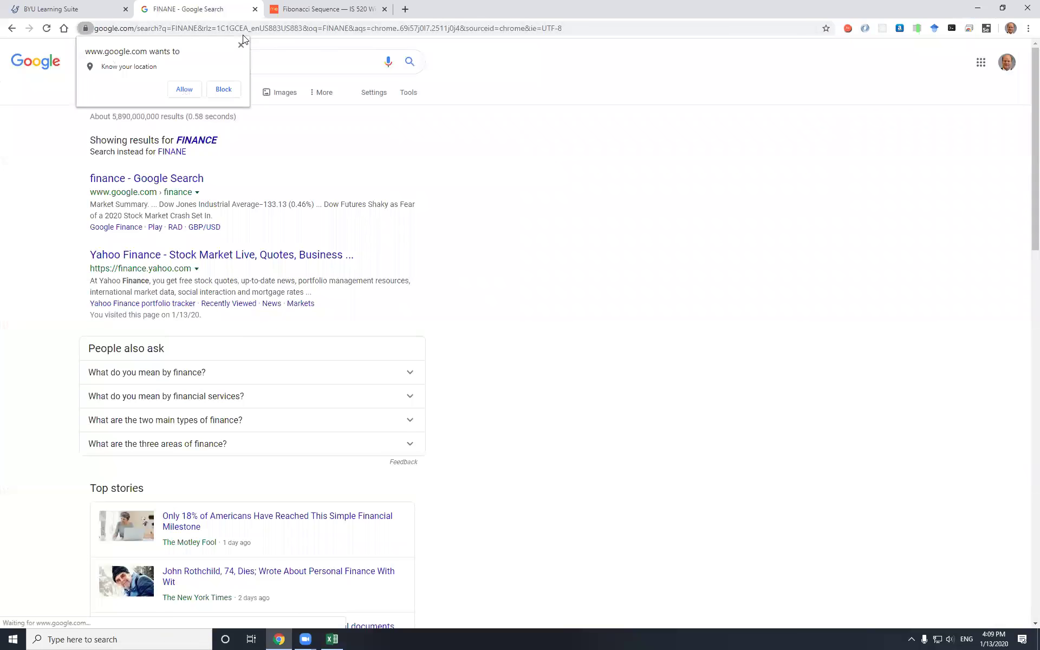
left_click(240, 46)
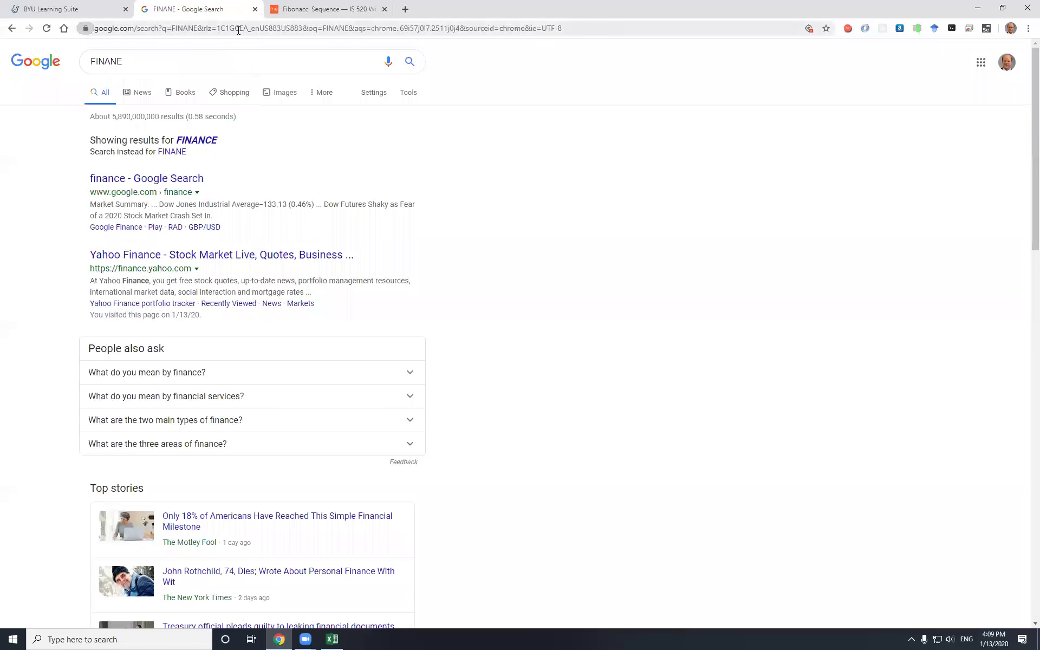
- Search the web with the suggestion finance.yahoo,com and open the Yahoo Finance site from the results
left_click(229, 28)
type("FIN")
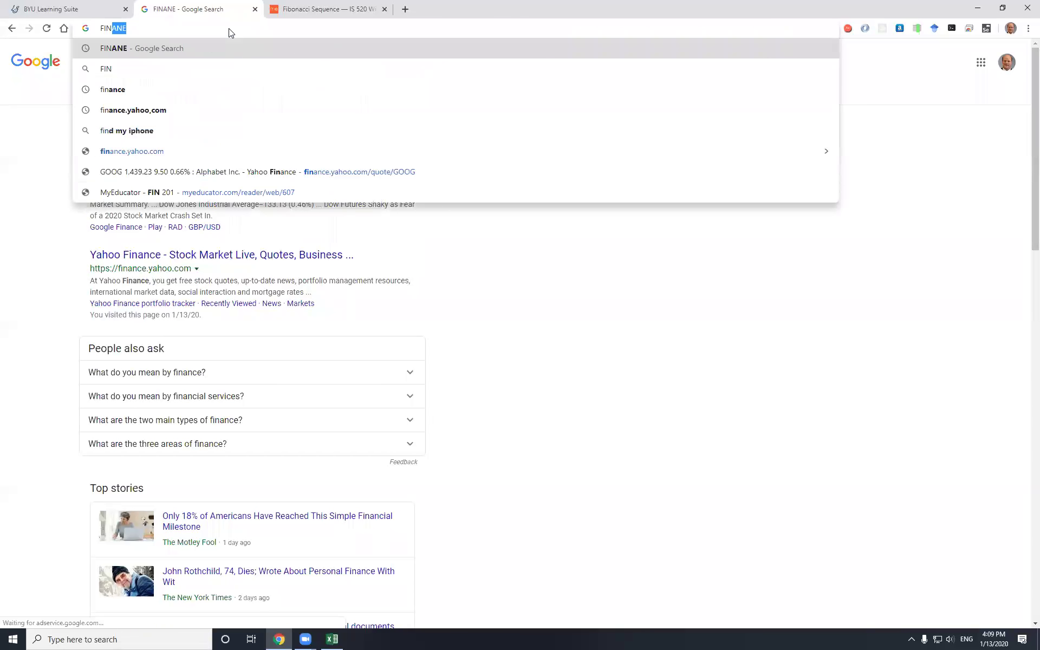
type("an")
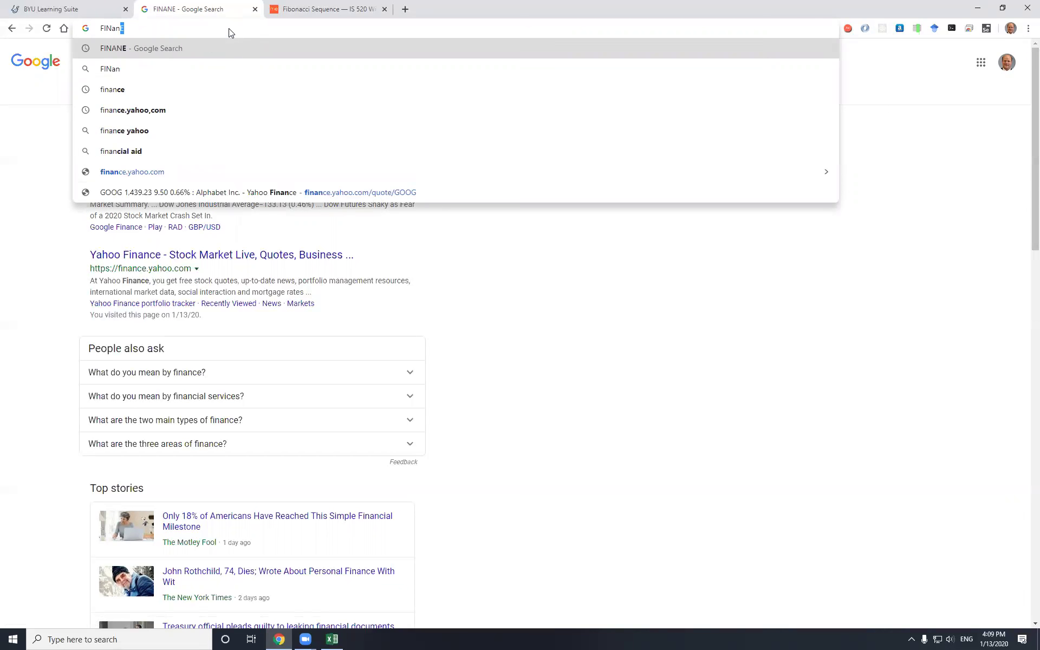
type("ce")
key("Down")
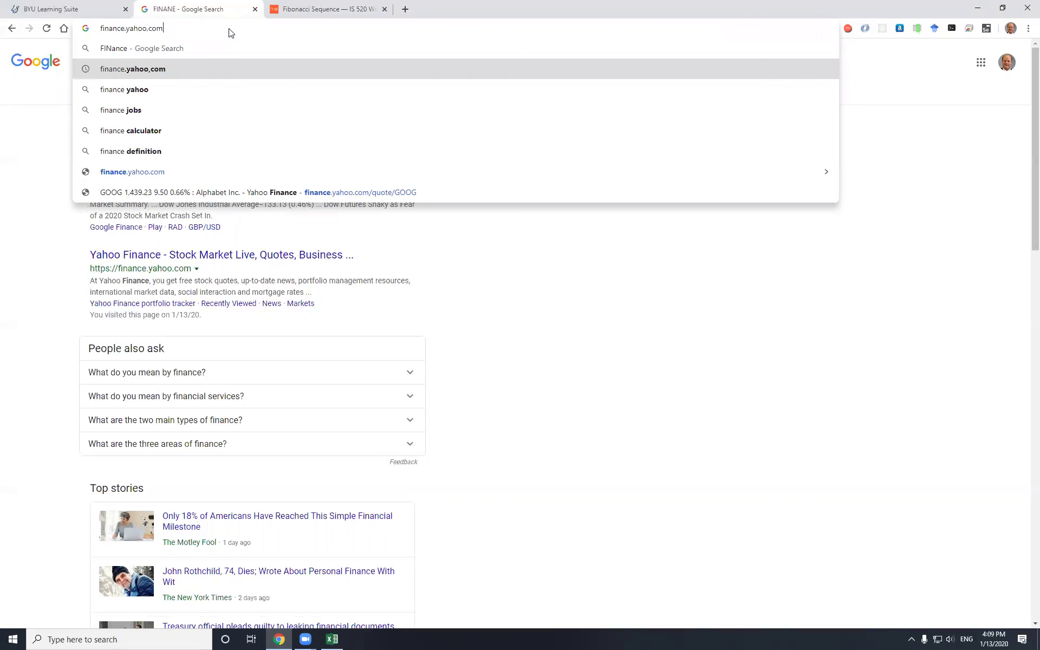
key("Return")
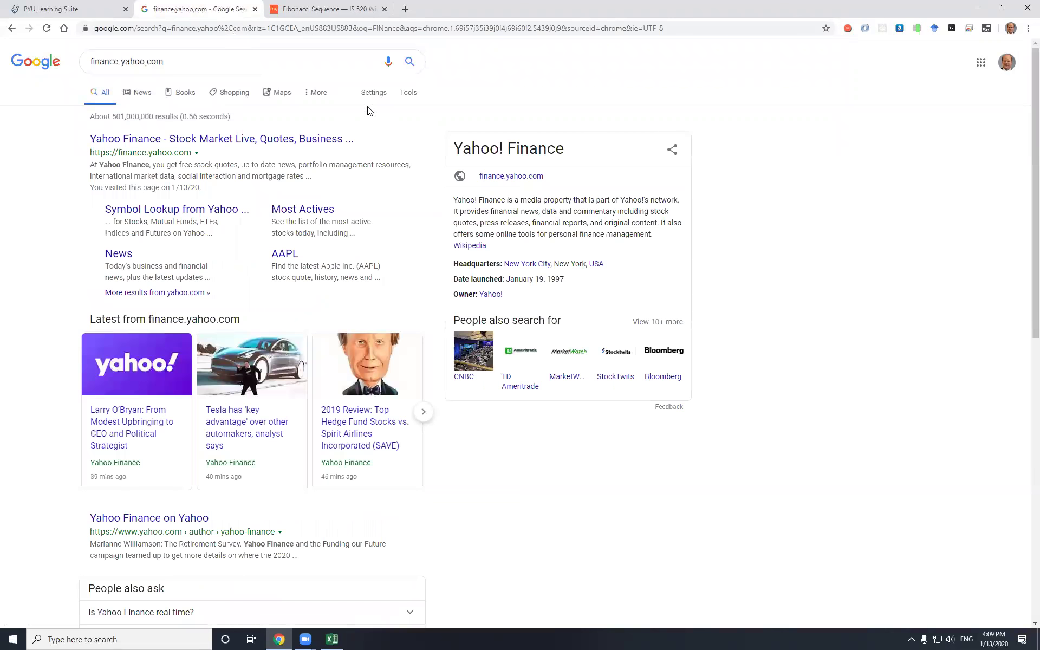
left_click(214, 139)
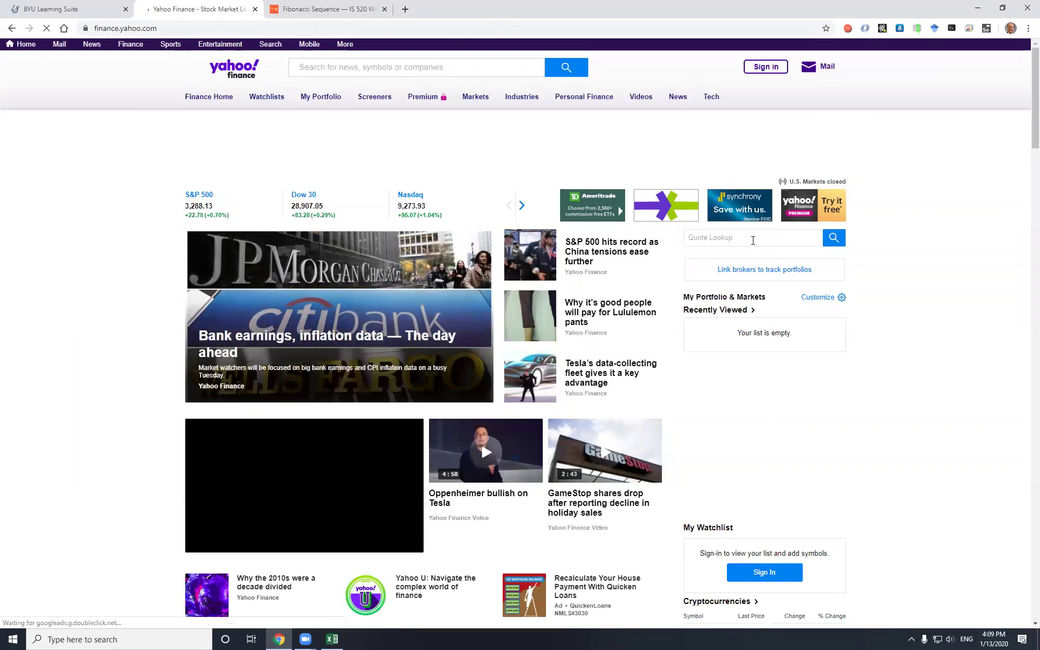
- Look up the stock quote for the ticker LUV on Yahoo Finance and look through the page
left_click(720, 242)
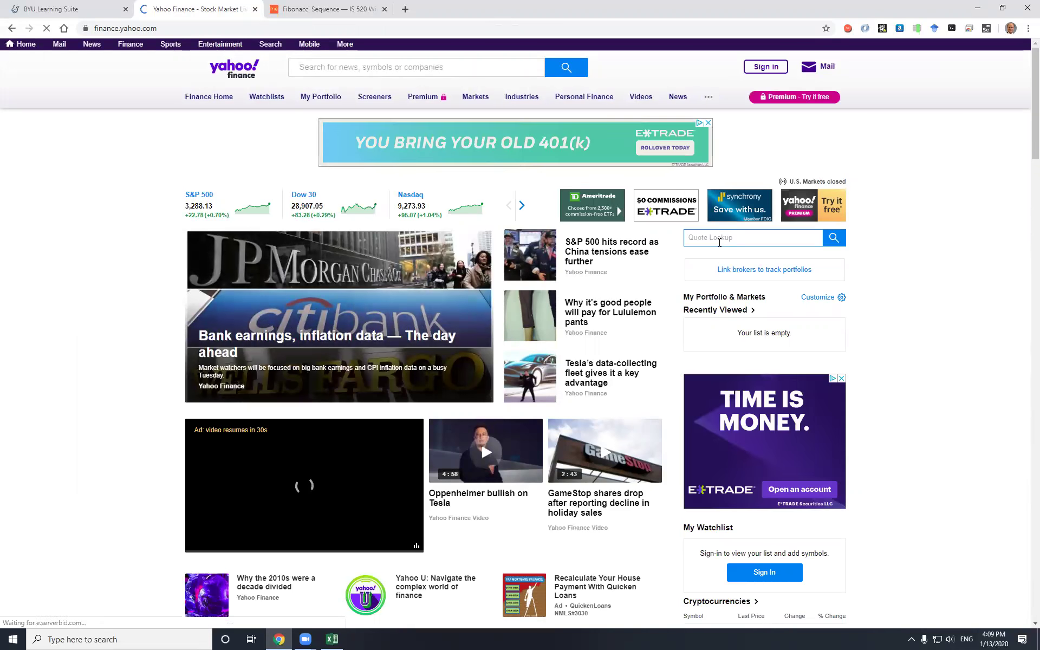
type("LUV")
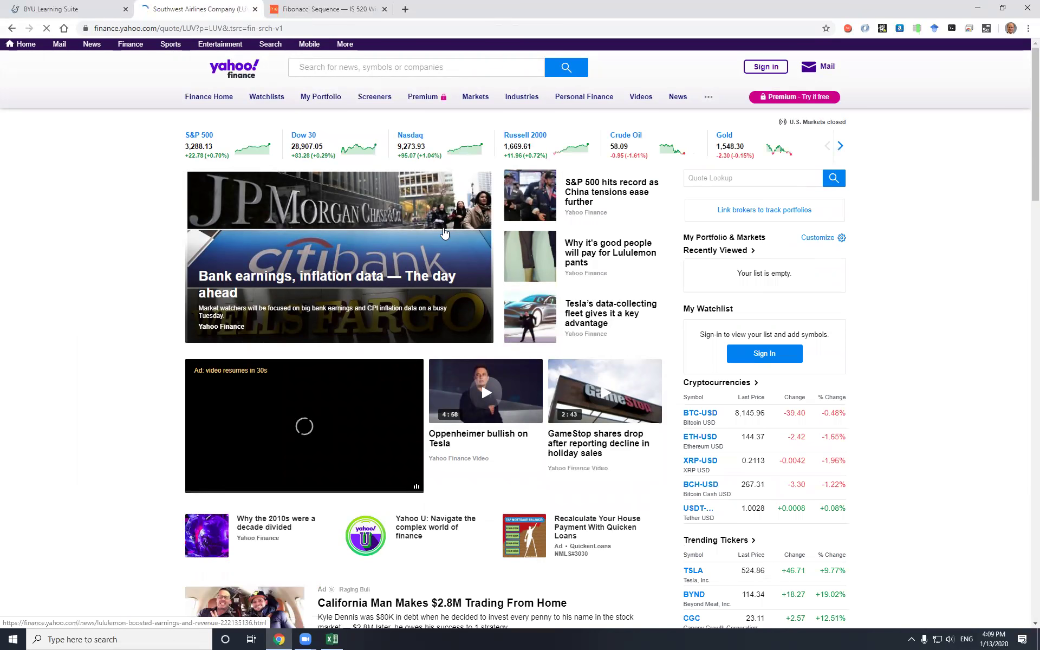
scroll(284, 207, "down", 6)
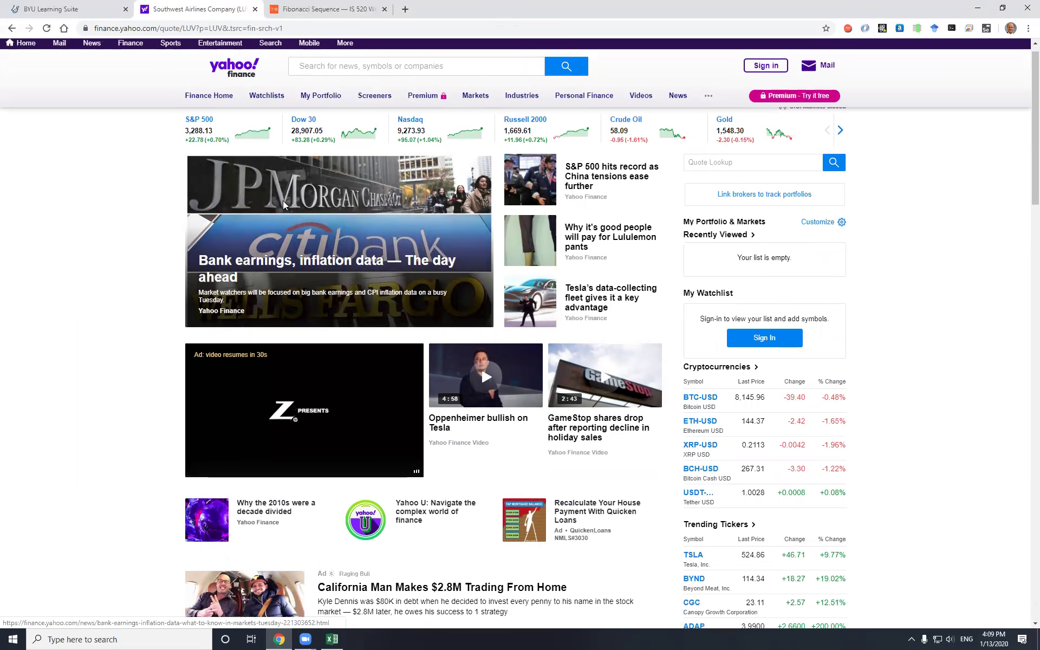
scroll(284, 207, "up", 6)
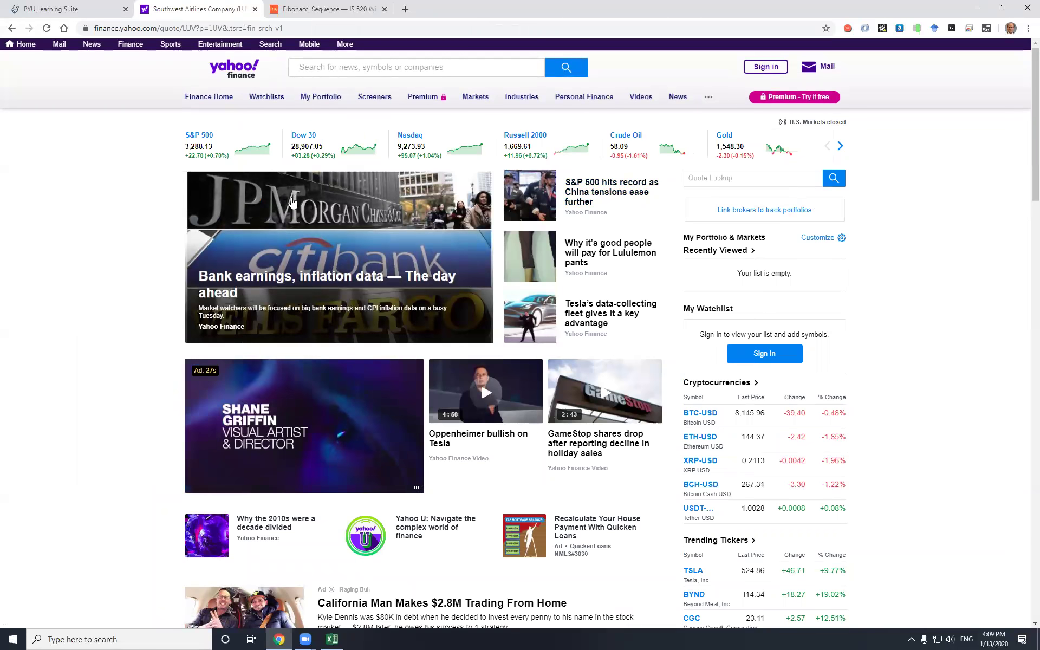
scroll(383, 257, "down", 1)
scroll(382, 257, "down", 20)
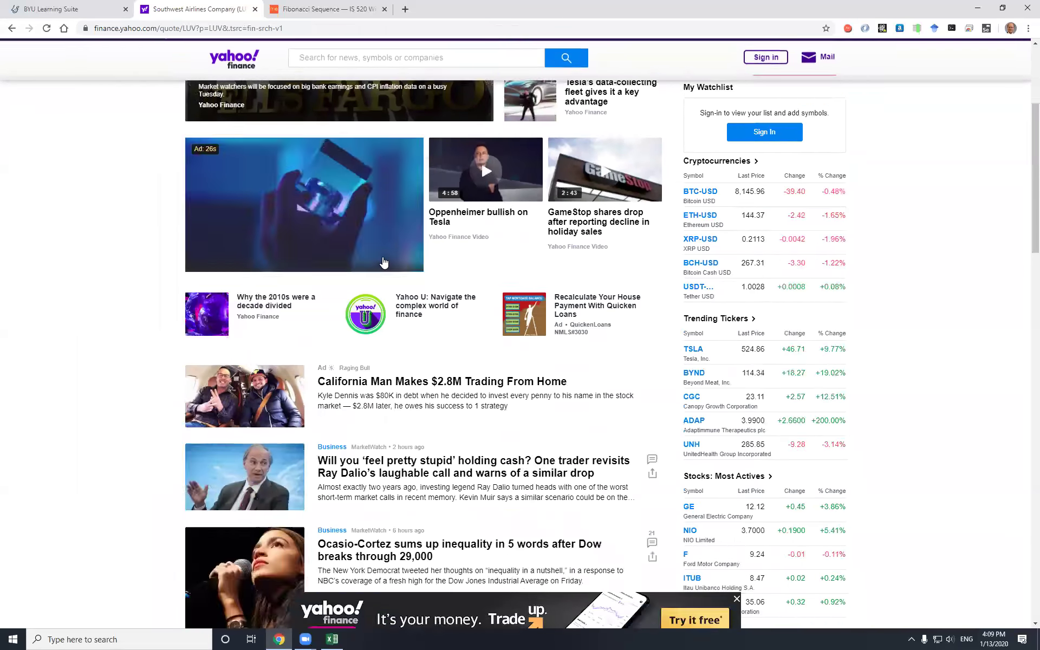
scroll(384, 261, "down", 6)
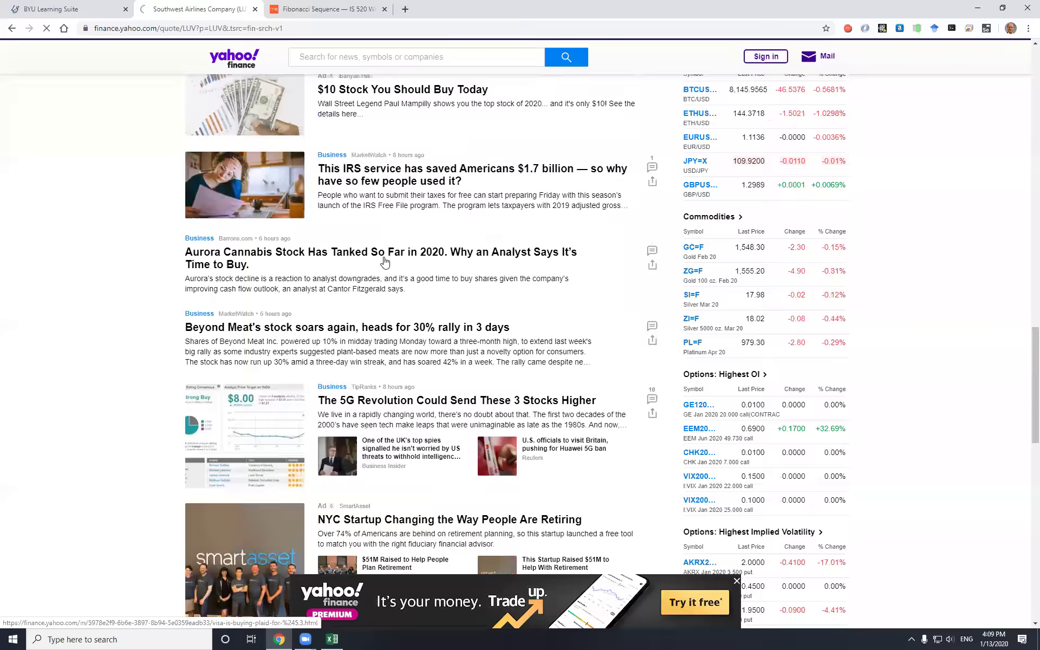
- Enlarge the LUV quote page and examine the PE Ratio and EPS figures in its summary table
scroll(348, 234, "down", 3)
scroll(348, 233, "up", 3)
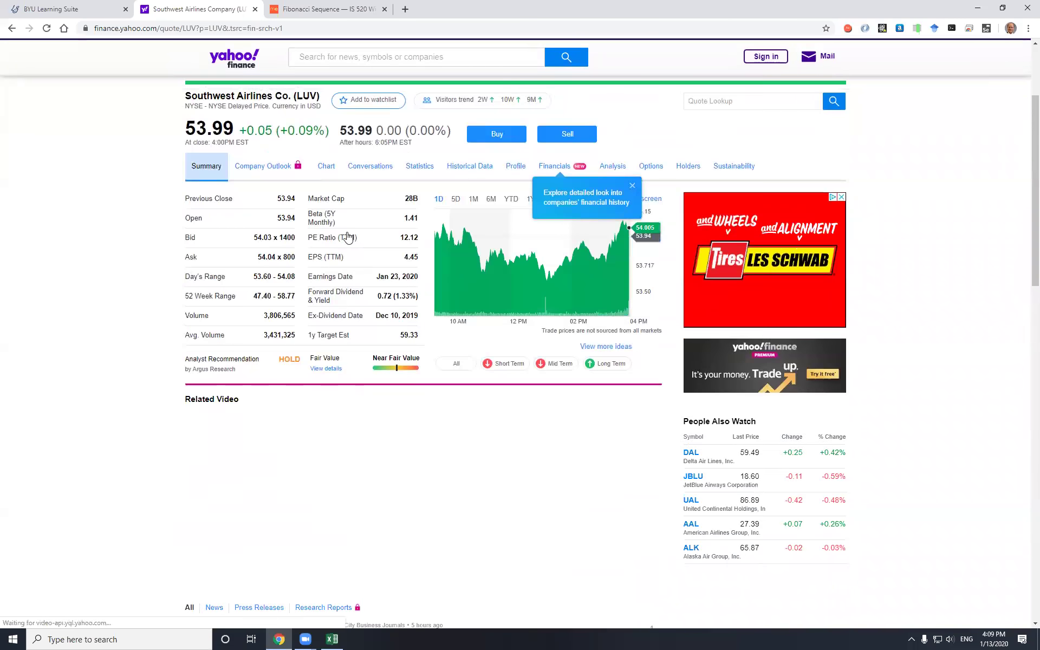
left_click_drag(304, 245, 236, 245)
key("ctrl+plus")
key("ctrl+plus")
key("ctrl+plus")
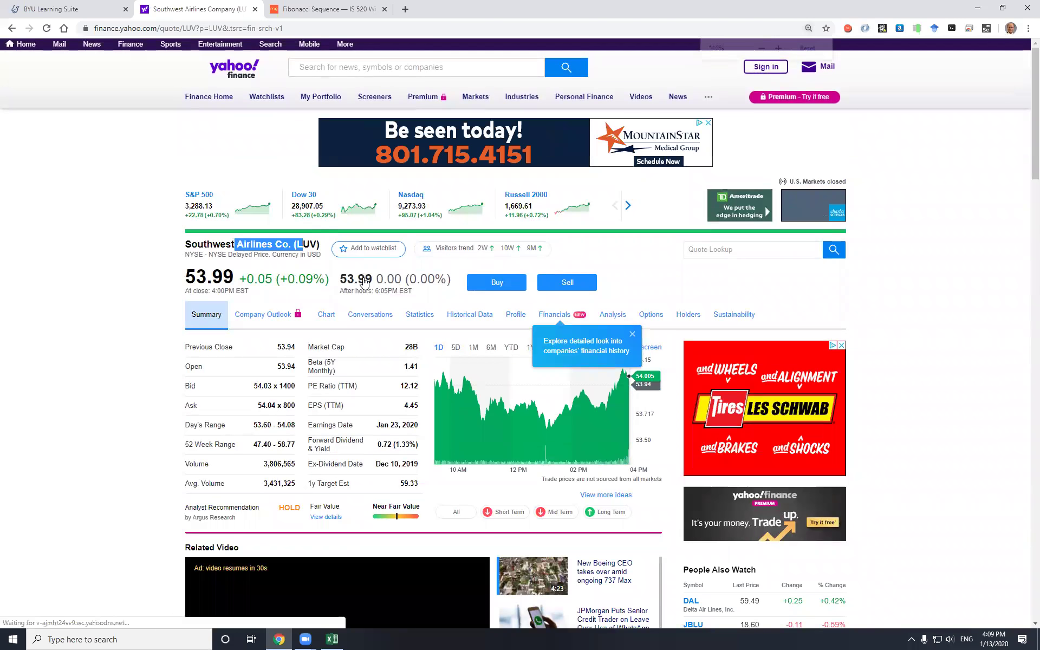
scroll(177, 340, "down", 3)
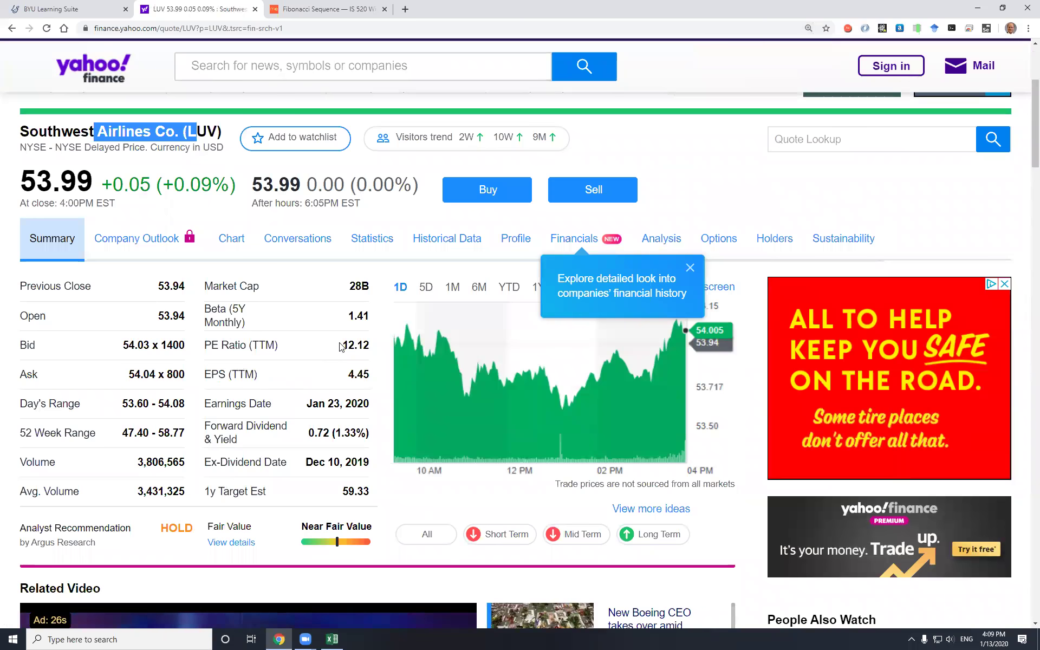
left_click_drag(341, 345, 345, 379)
left_click(344, 379)
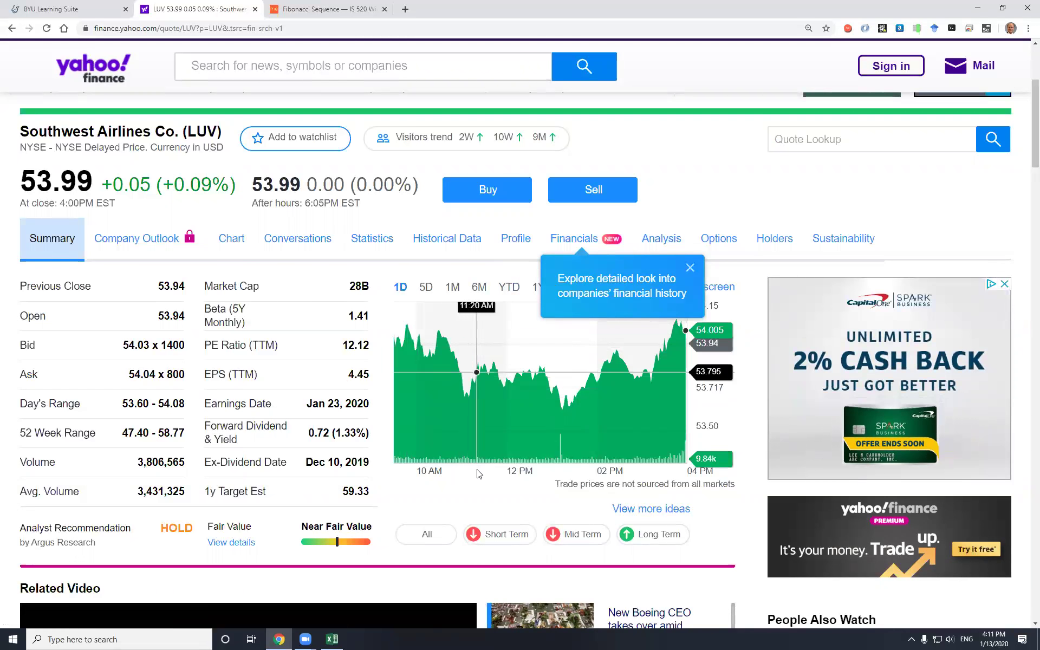
- Look through the related videos and news on the LUV page and return to the summary figures
scroll(476, 471, "down", 5)
scroll(477, 475, "down", 2)
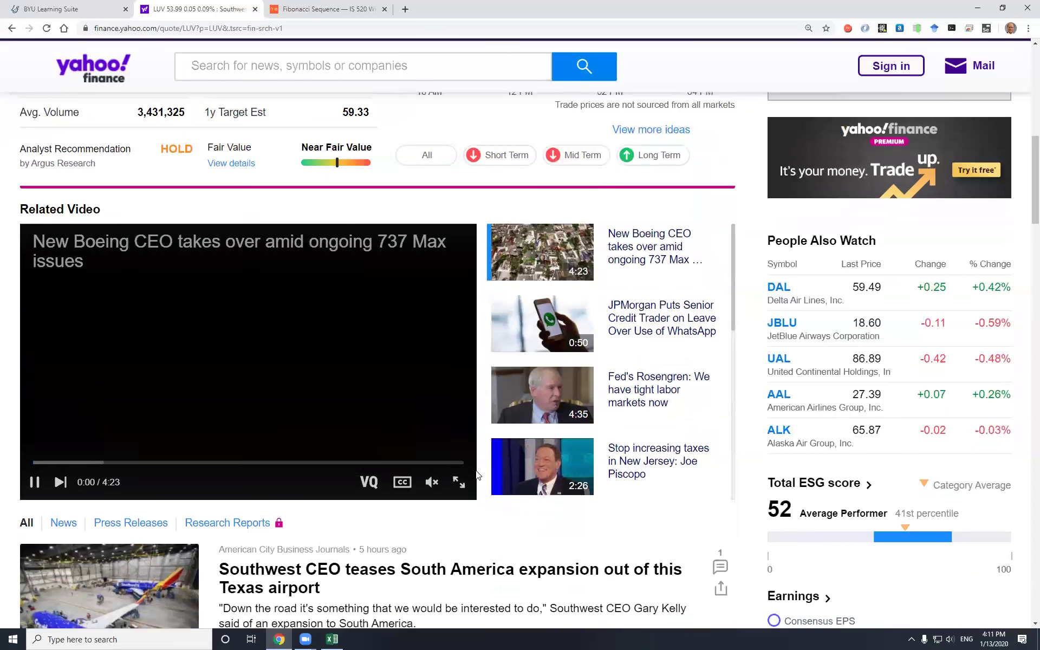
scroll(477, 475, "down", 8)
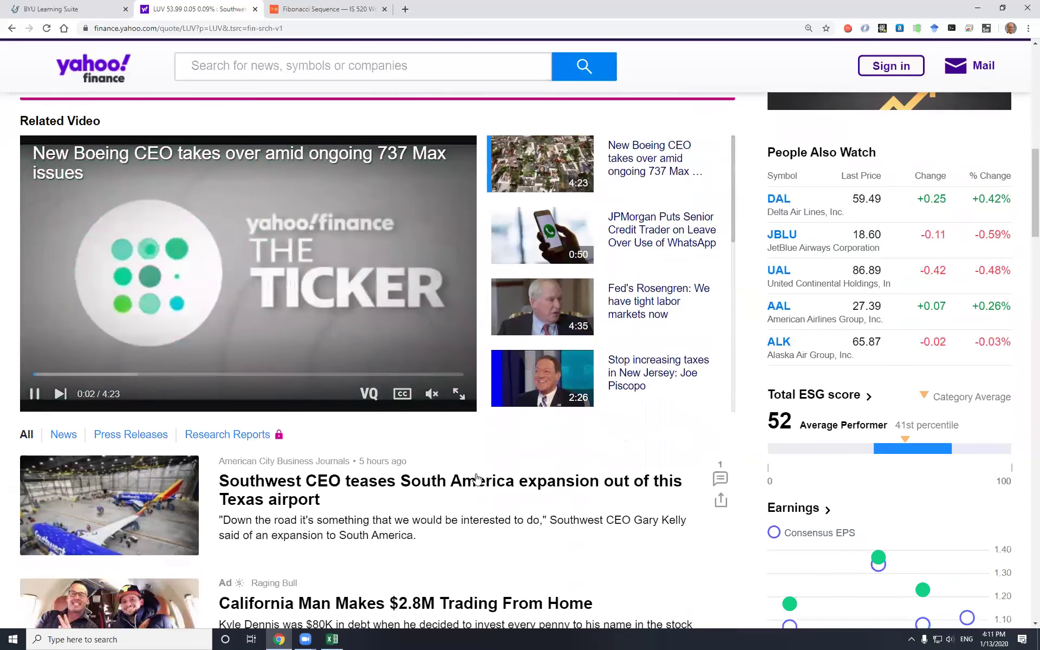
scroll(479, 504, "up", 5)
scroll(479, 504, "up", 6)
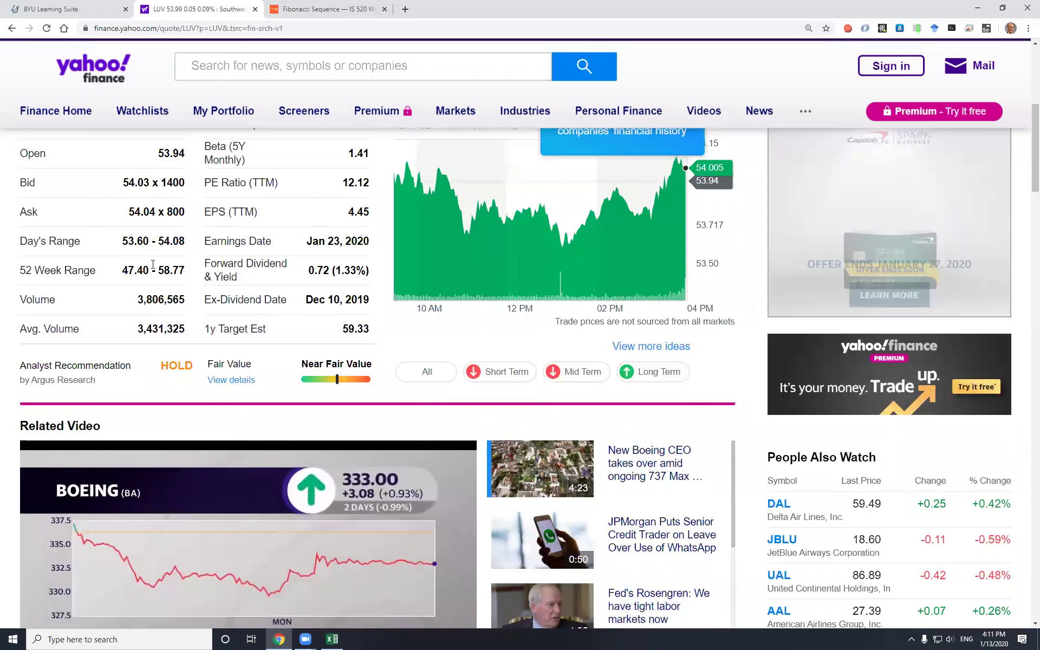
- Switch to the Excel workbook and add a new worksheet named WebQuery
key("alt+Tab")
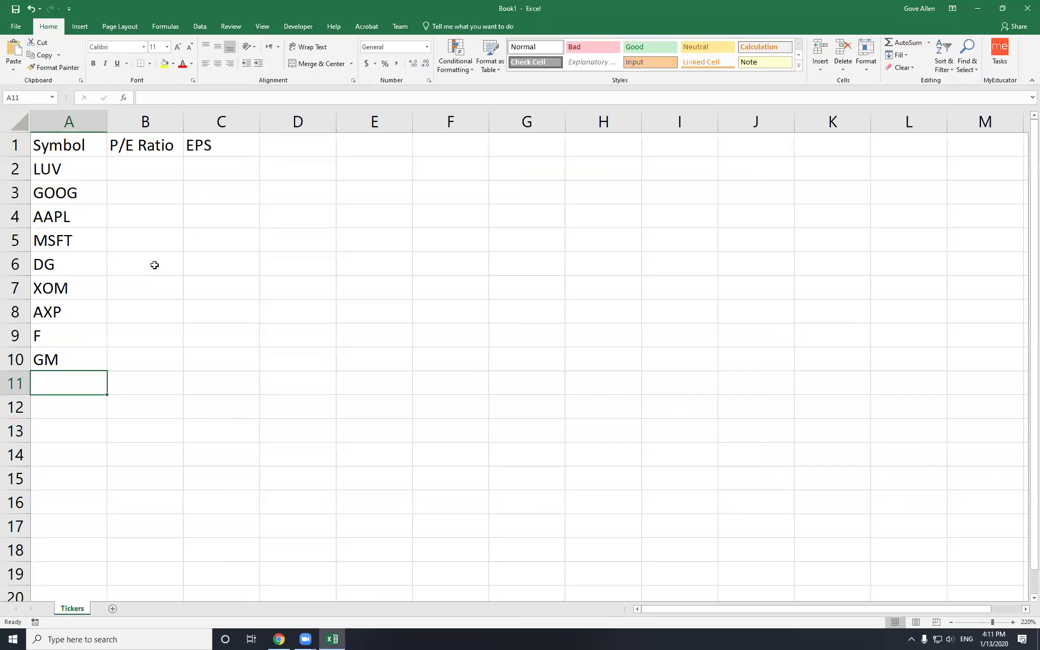
left_click(112, 610)
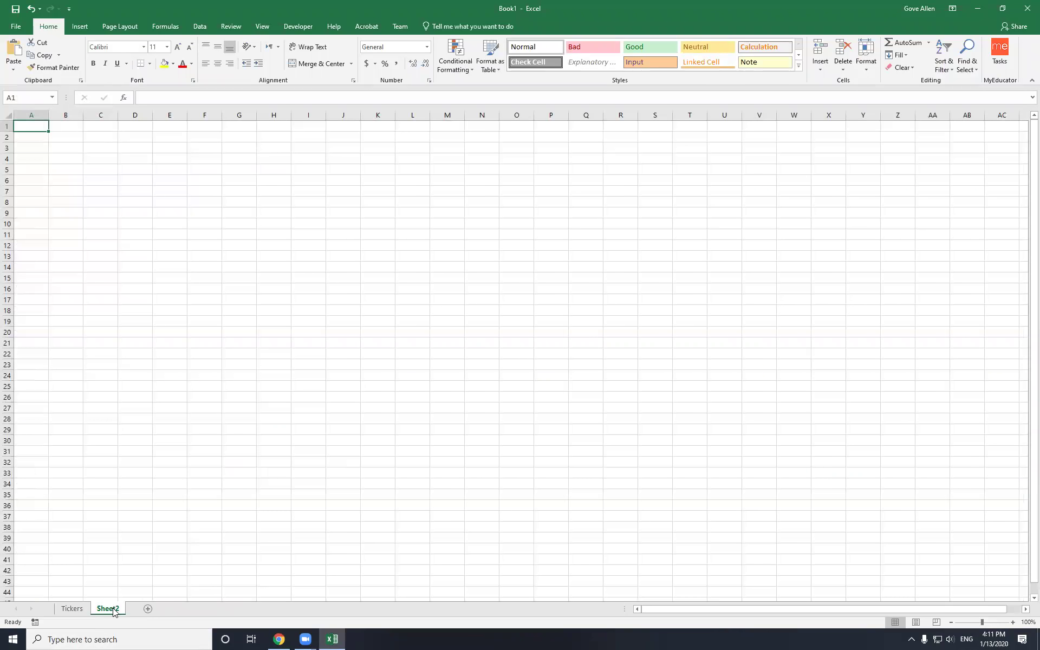
double_click(113, 608)
type("web")
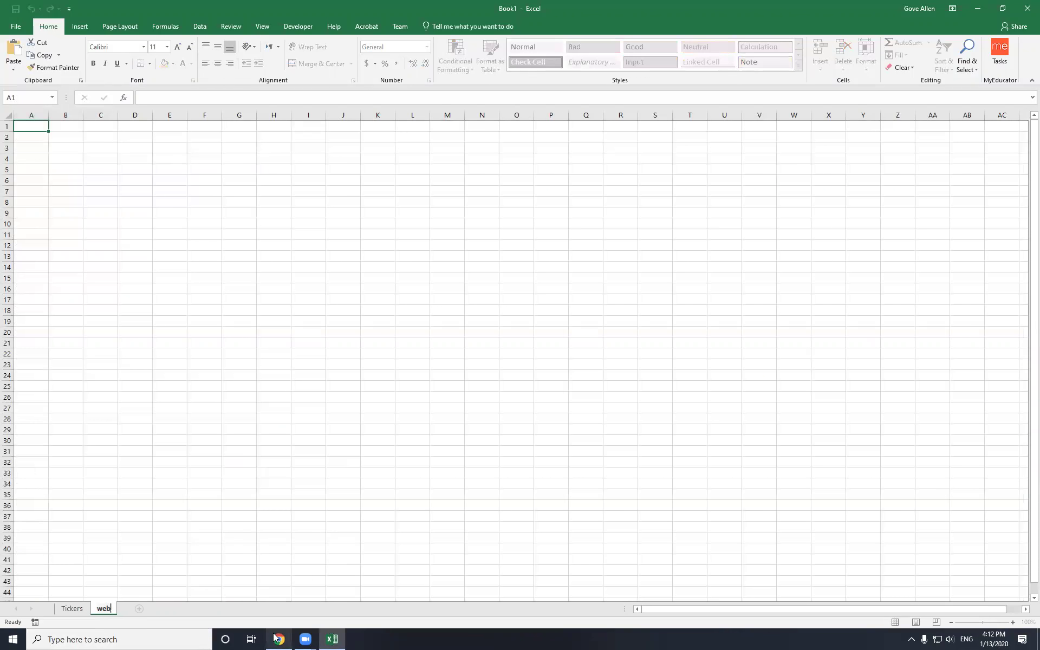
type("Works")
key("BackSpace")
key("BackSpace")
key("BackSpace")
key("BackSpace")
key("BackSpace")
key("BackSpace")
key("BackSpace")
key("BackSpace")
type("Web")
type("Query")
key("Return")
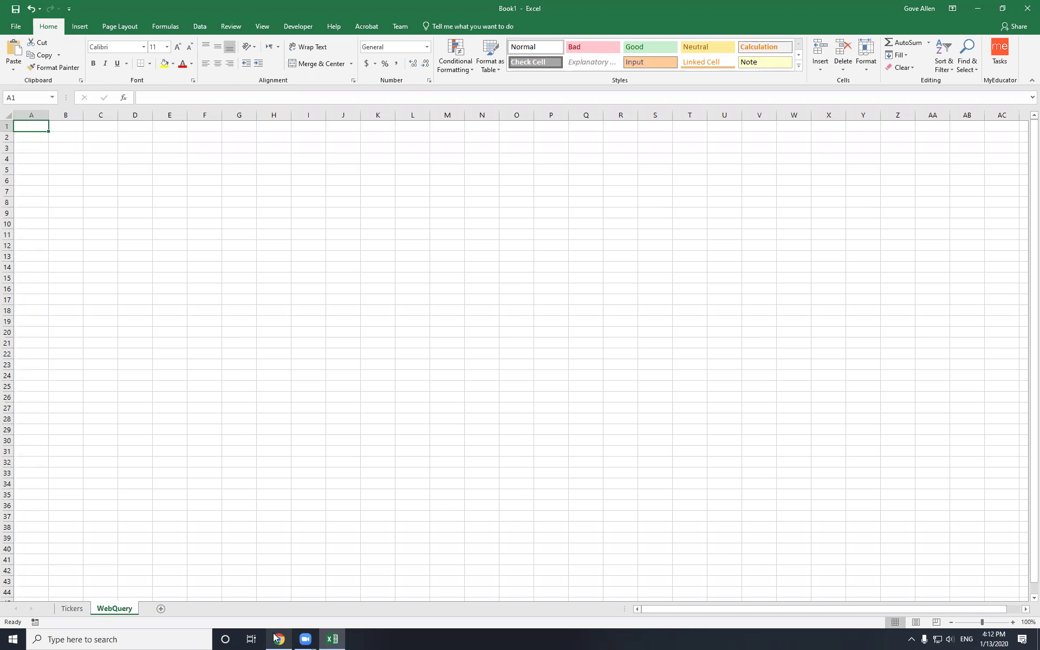
left_click(39, 136)
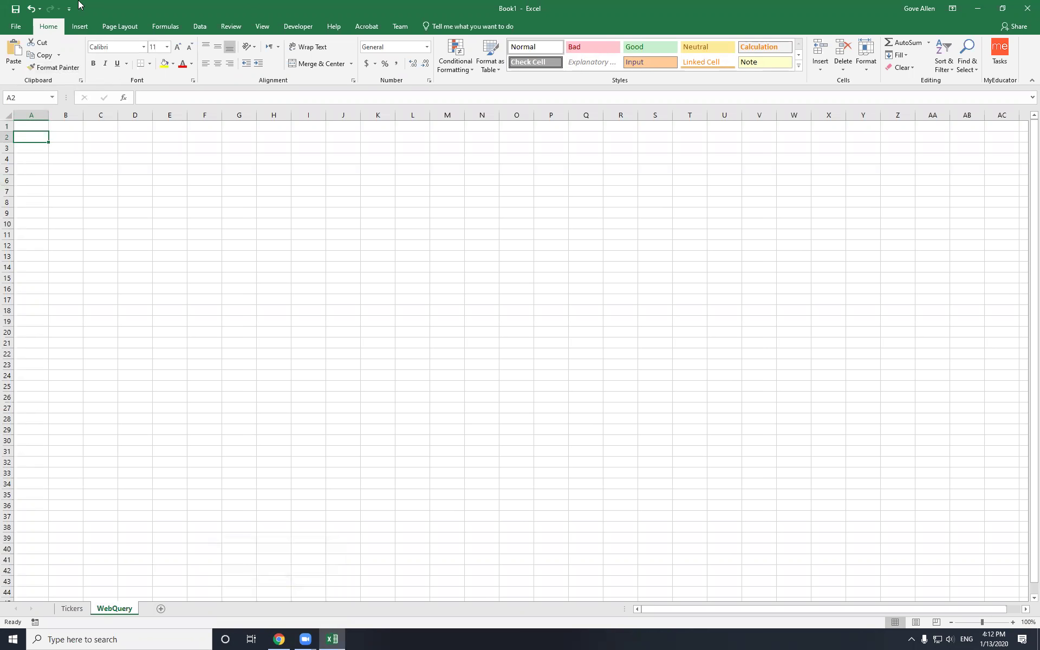
left_click(197, 26)
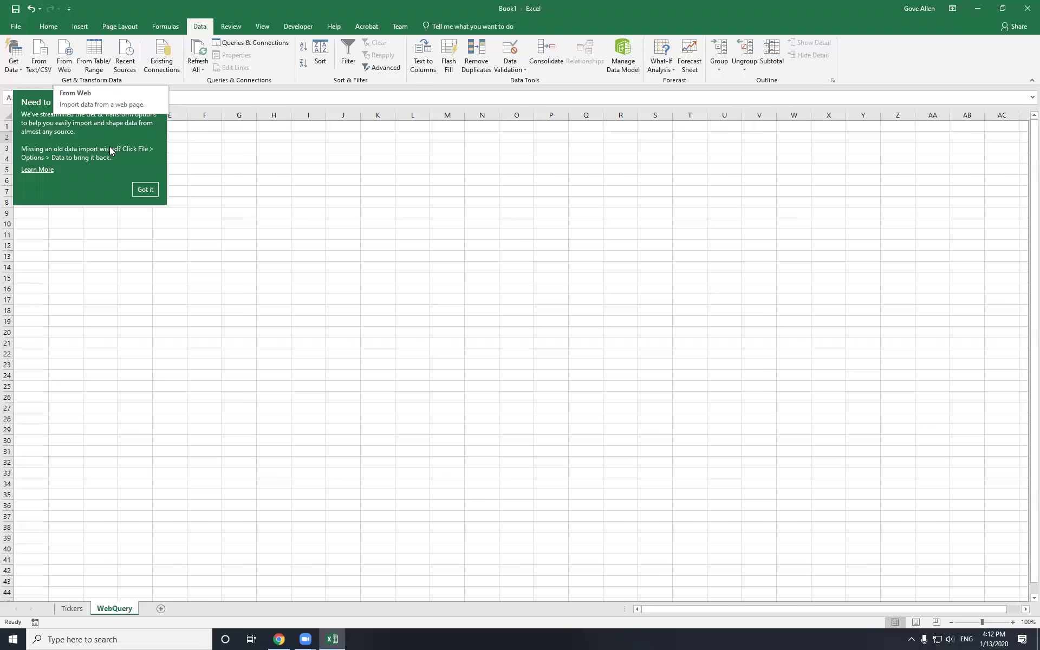
left_click(145, 190)
left_click(62, 50)
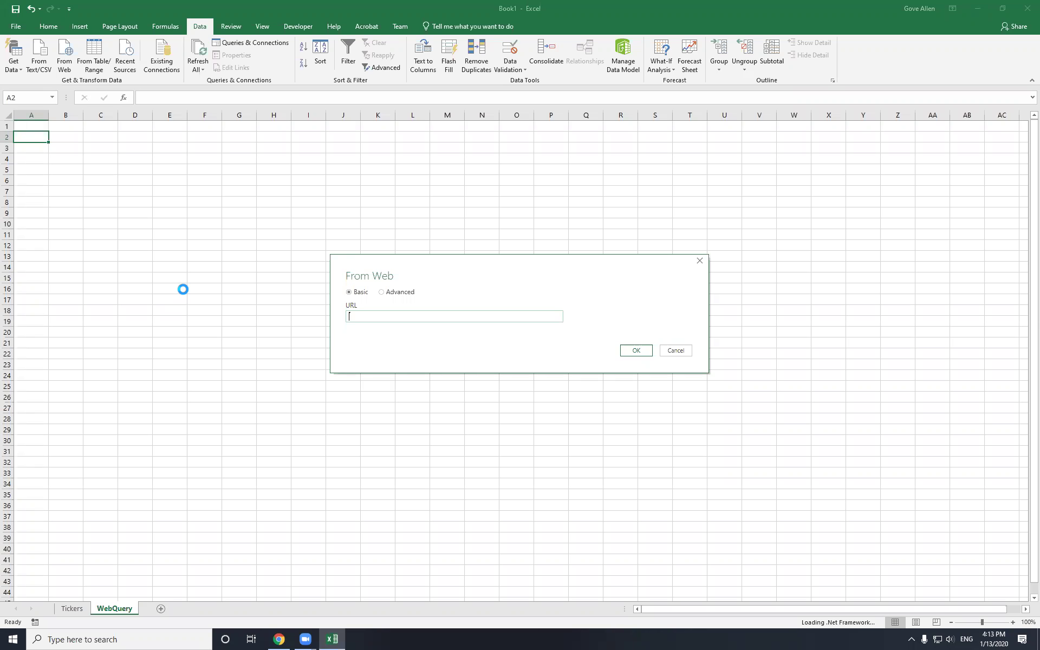
left_click(681, 353)
left_click(680, 352)
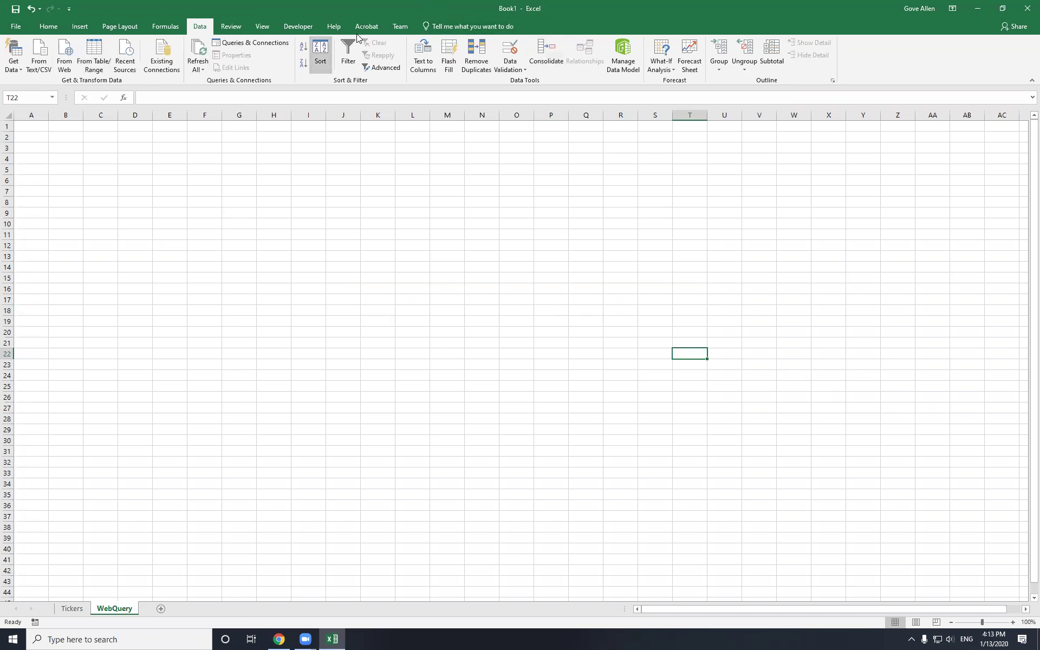
- Find the From Web (Legacy) command by searching for web, start a new web query and widen its window
left_click(480, 27)
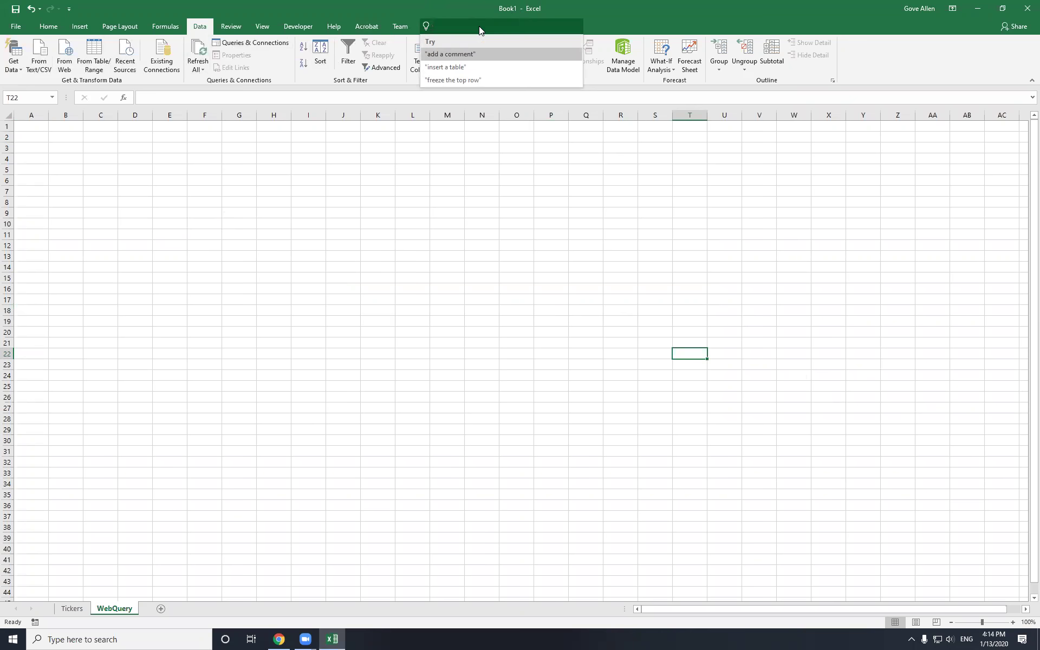
type("web")
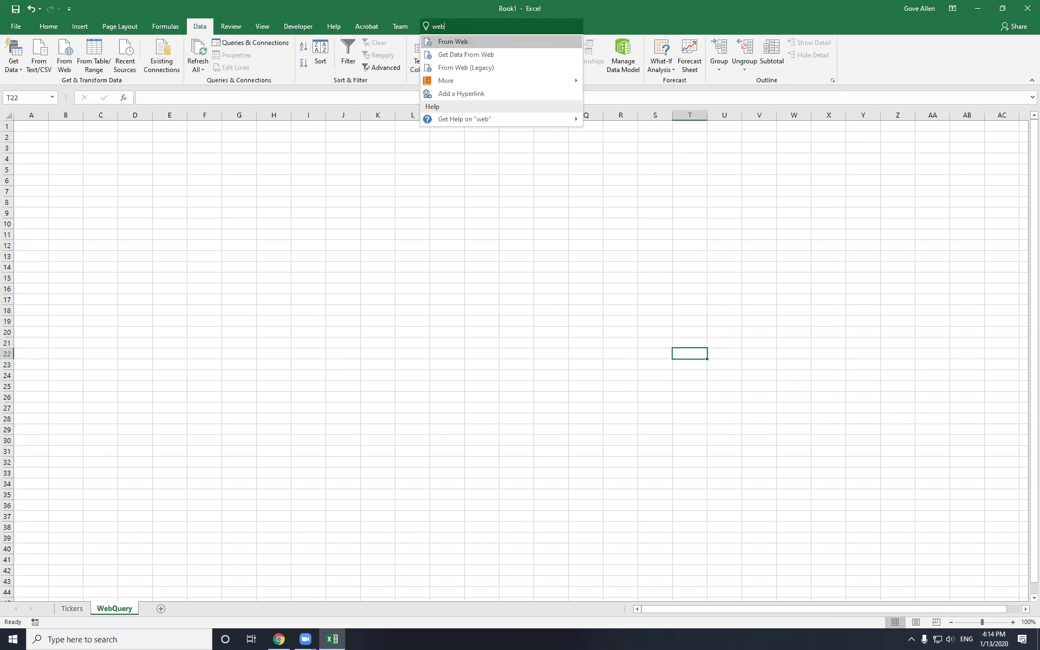
left_click(457, 66)
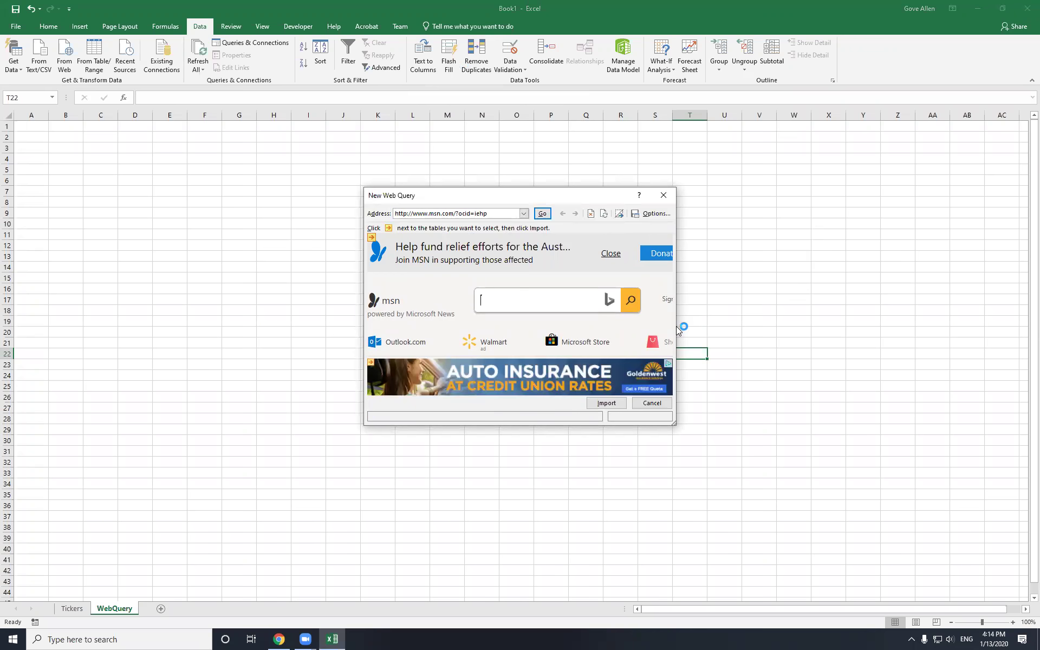
left_click_drag(676, 327, 722, 325)
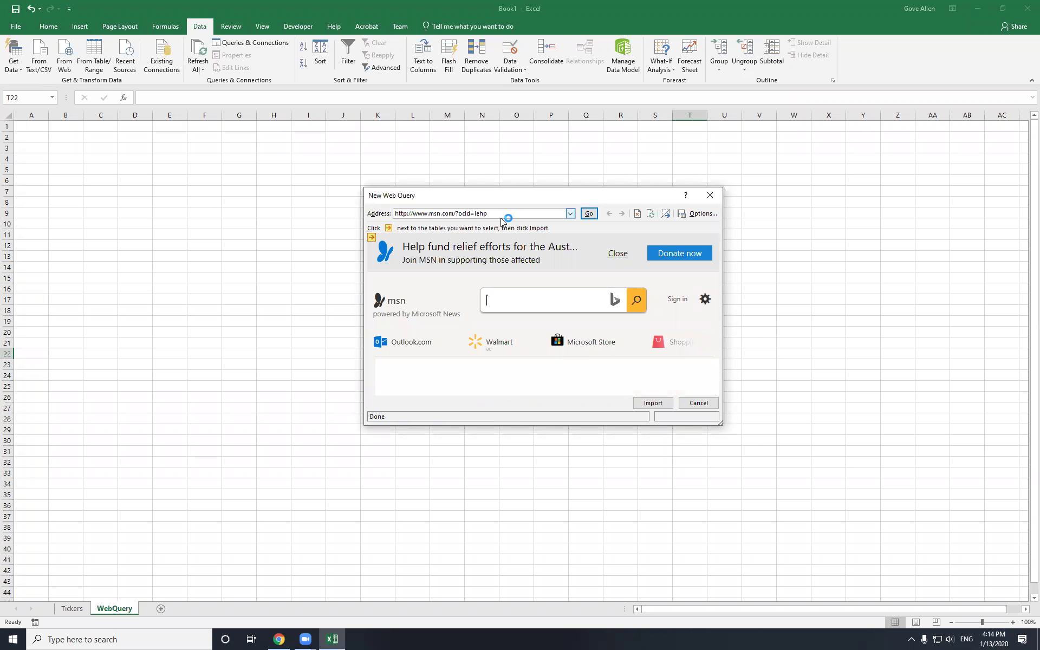
- Replace the web query's address with gove.net and load that page
double_click(424, 218)
key("BackSpace")
key("BackSpace")
key("BackSpace")
key("BackSpace")
key("BackSpace")
key("BackSpace")
key("BackSpace")
key("BackSpace")
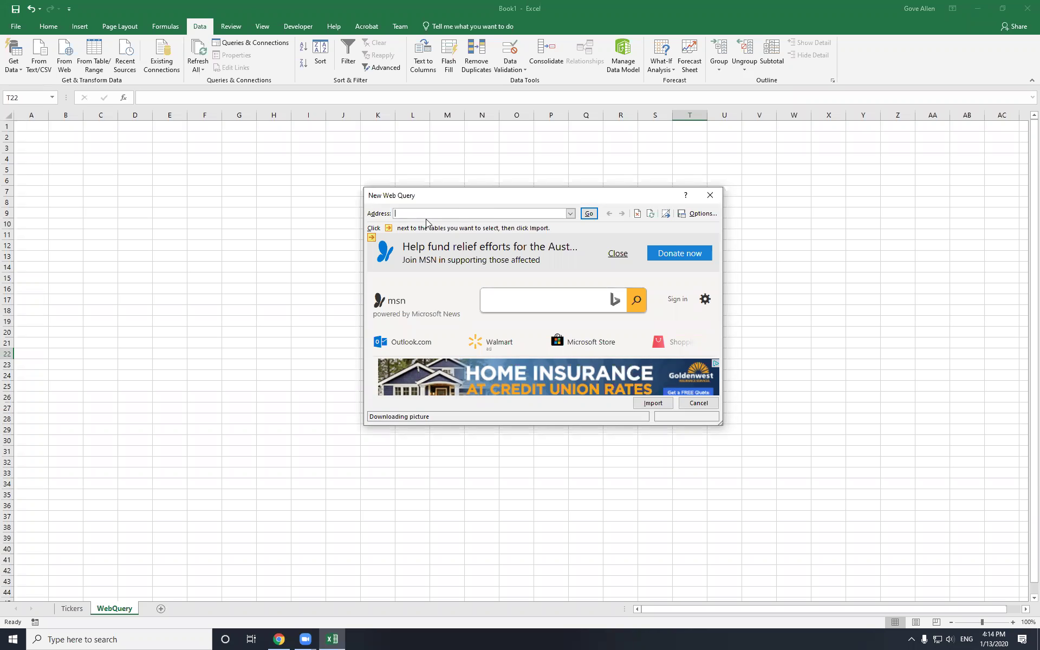
type("gi")
type("gove")
type(".net")
left_click(590, 217)
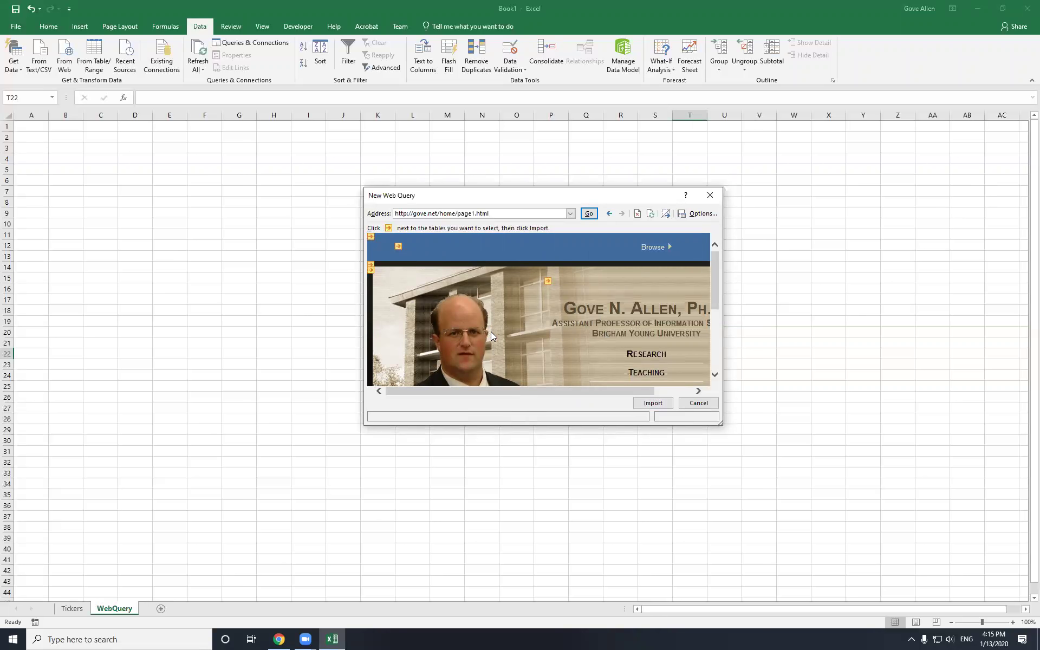
- Import the loaded page into the existing WebQuery worksheet at cell A2
left_click(653, 403)
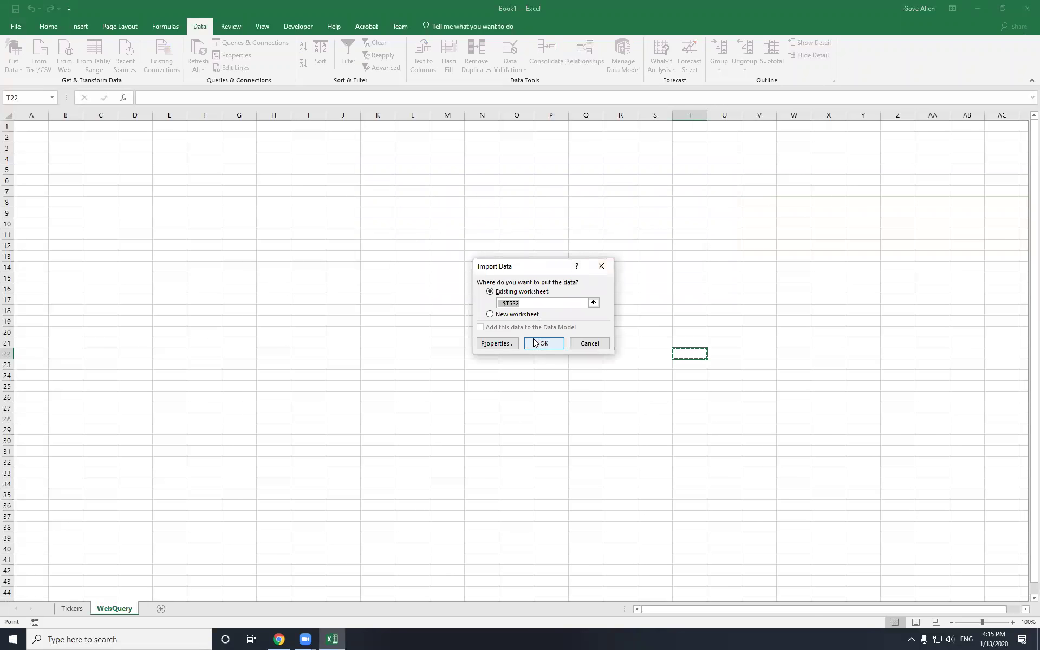
left_click(38, 137)
left_click(557, 343)
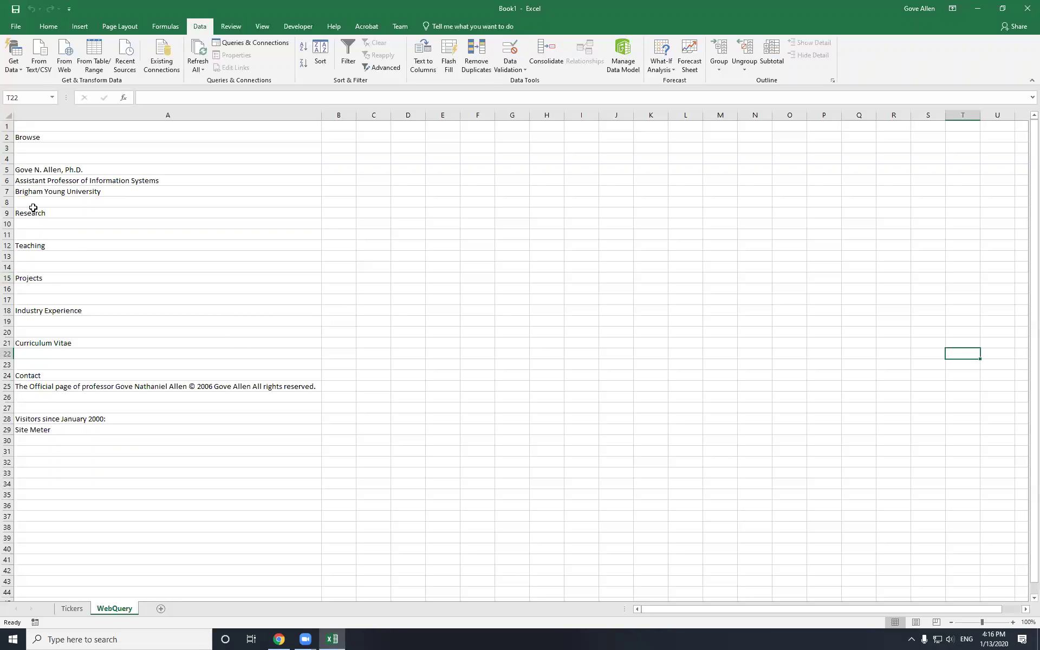
- Return to the Tickers worksheet and select the AAPL symbol in cell A4
left_click(75, 609)
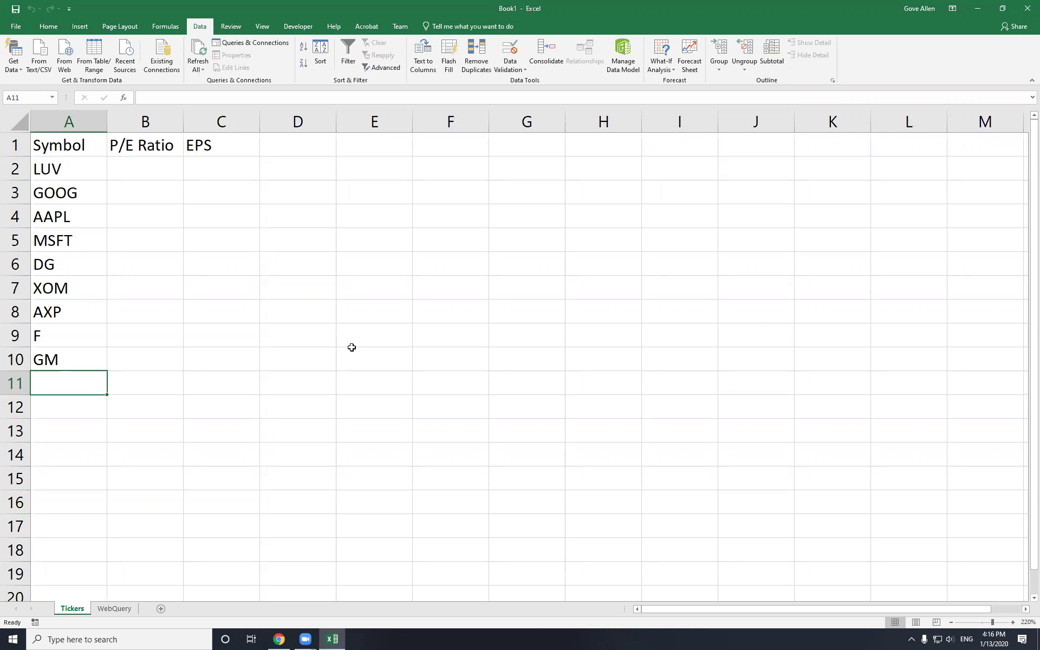
left_click(145, 170)
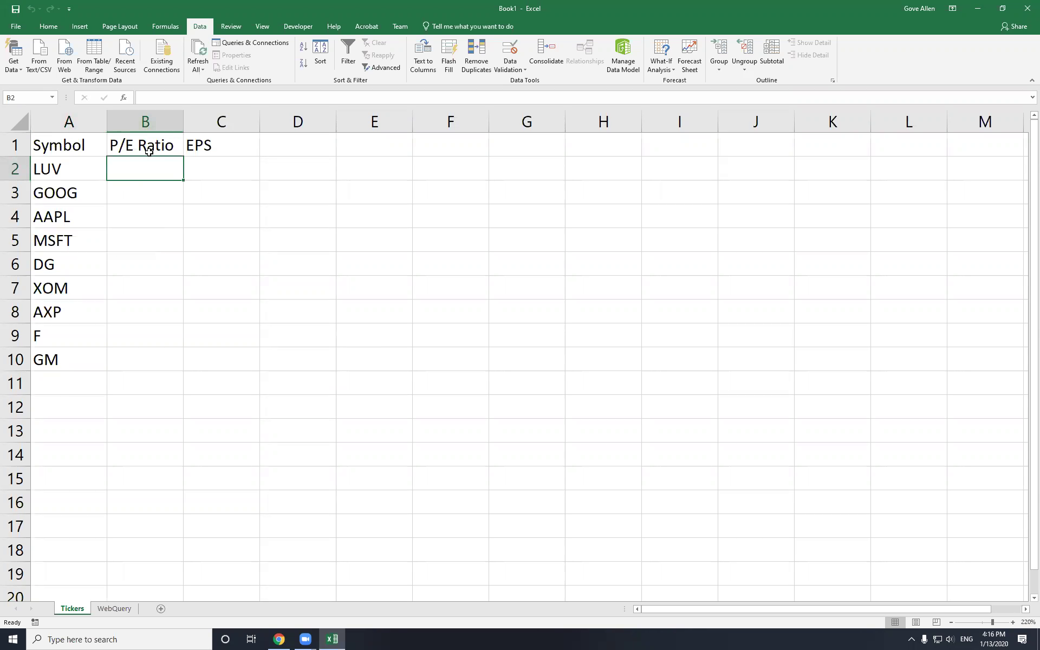
double_click(78, 177)
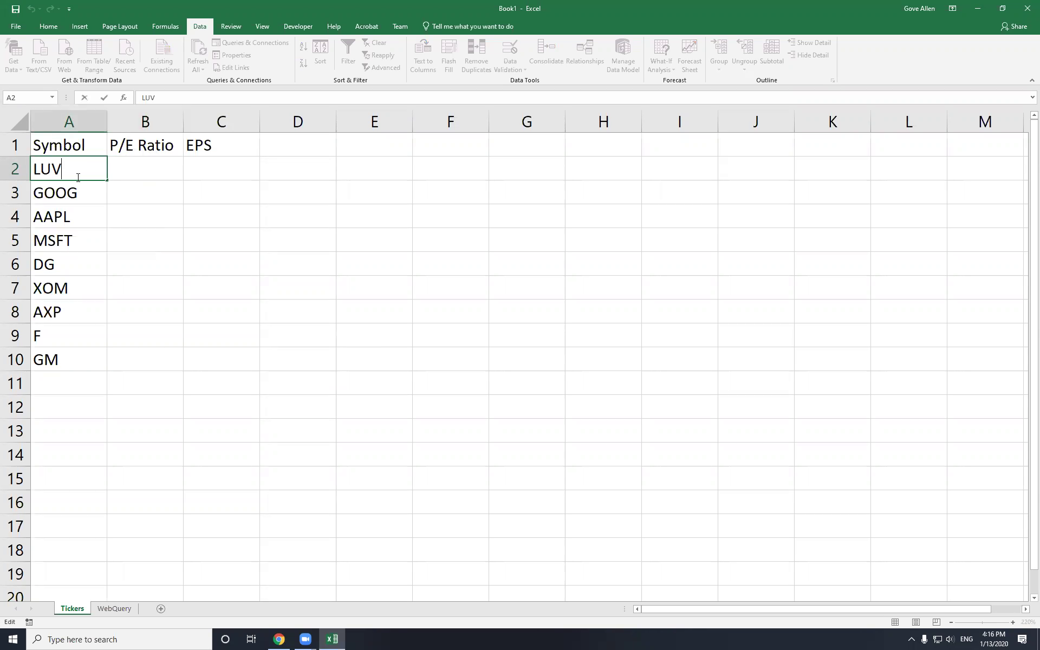
left_click(114, 208)
left_click(84, 174)
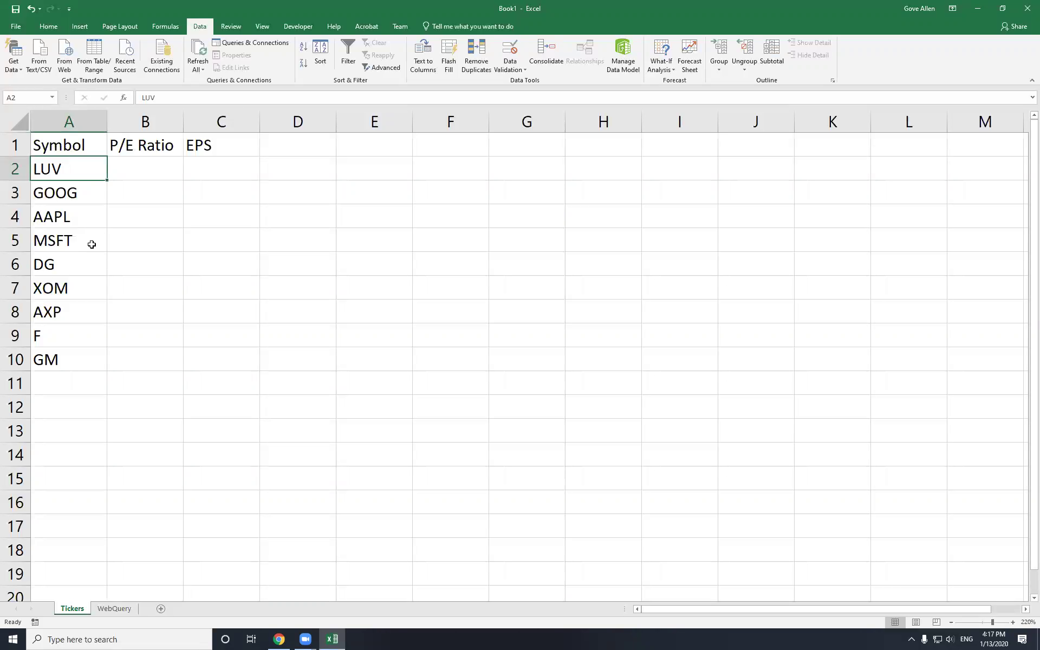
left_click(98, 215)
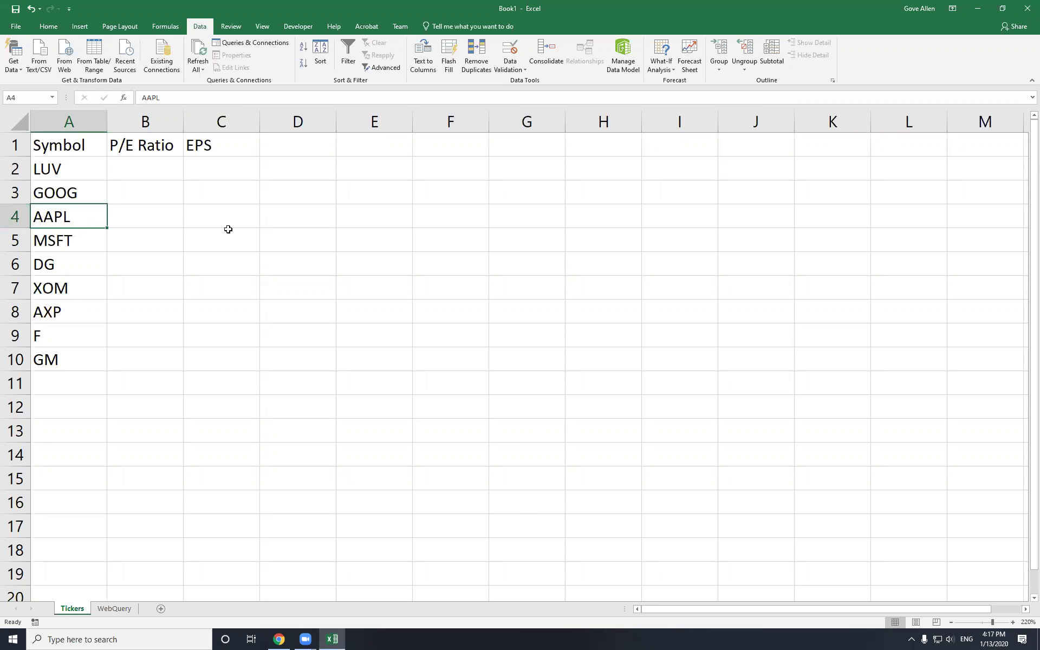
left_click(241, 209)
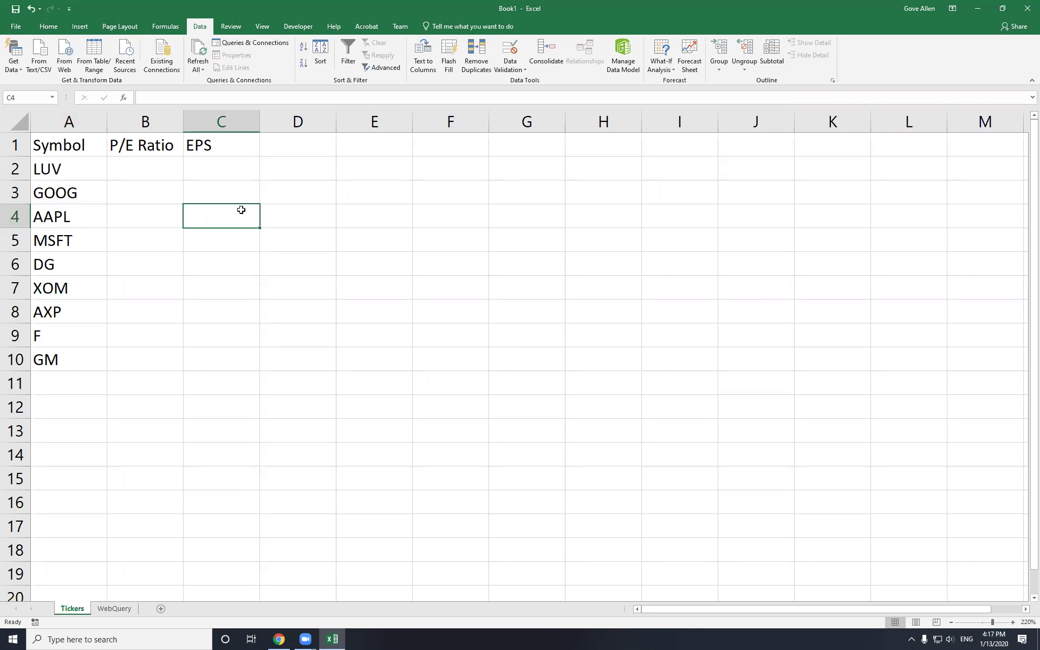
left_click(73, 224)
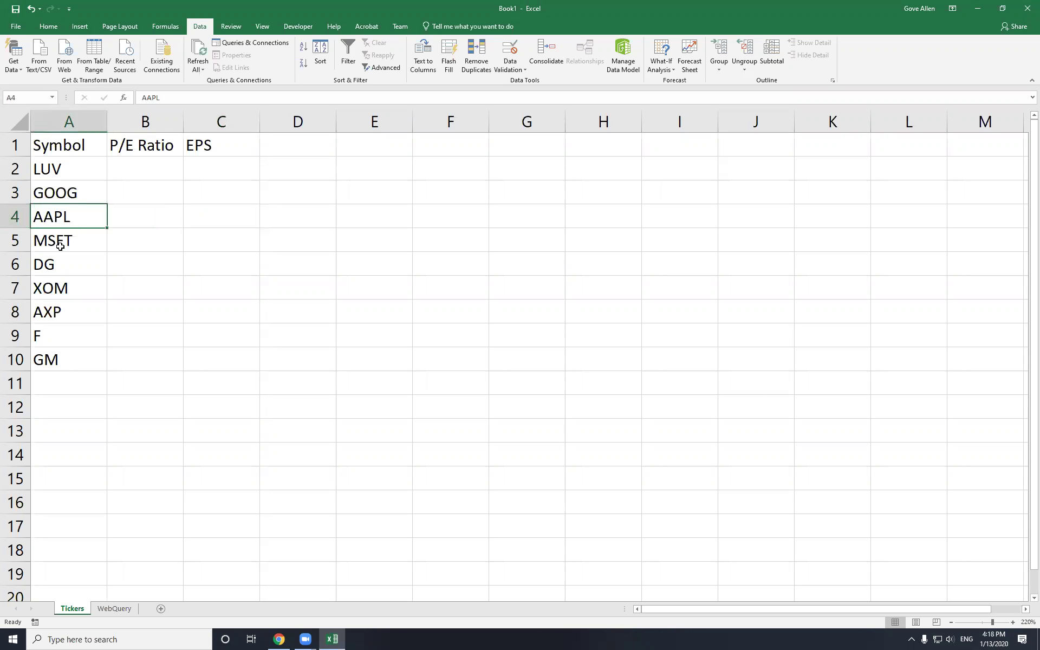
left_click(60, 247)
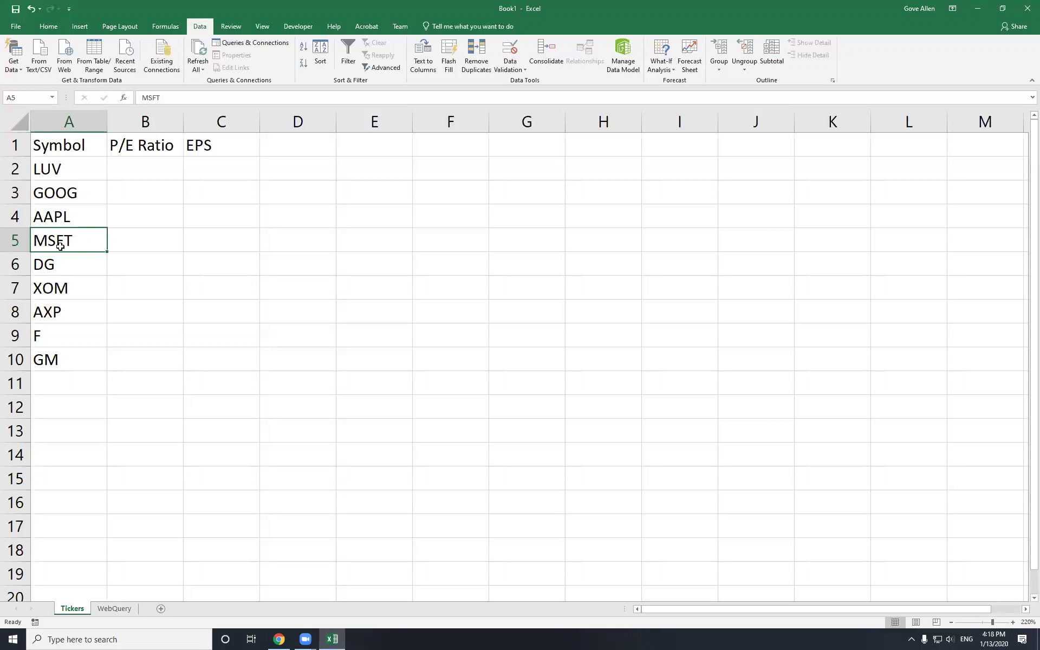
key("Up")
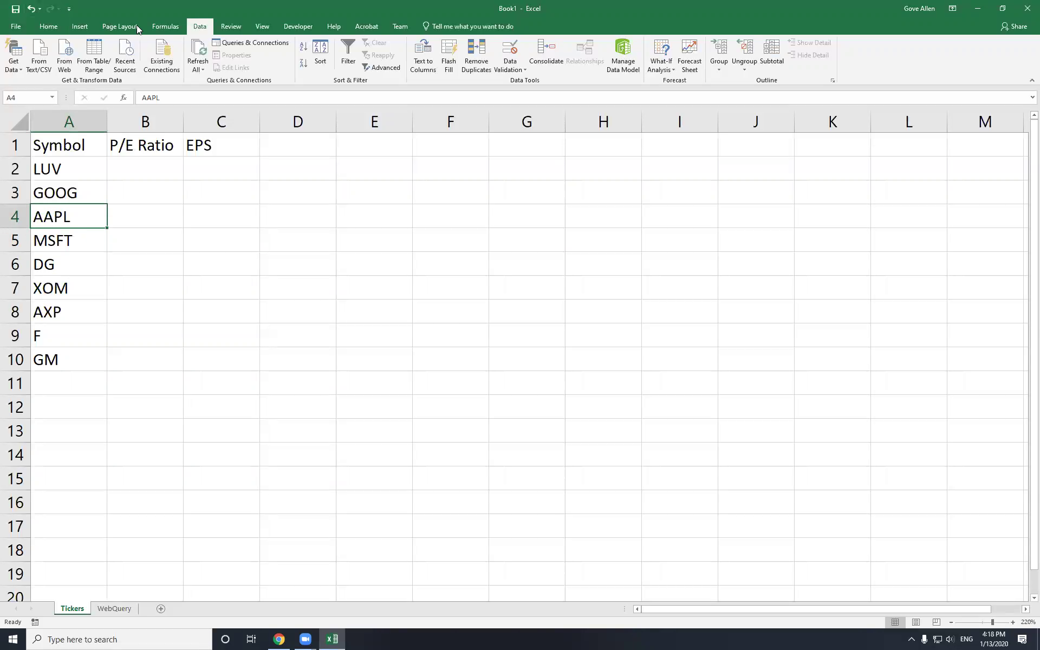
- Set up a new macro recording and name the macro SymbolData
left_click(311, 20)
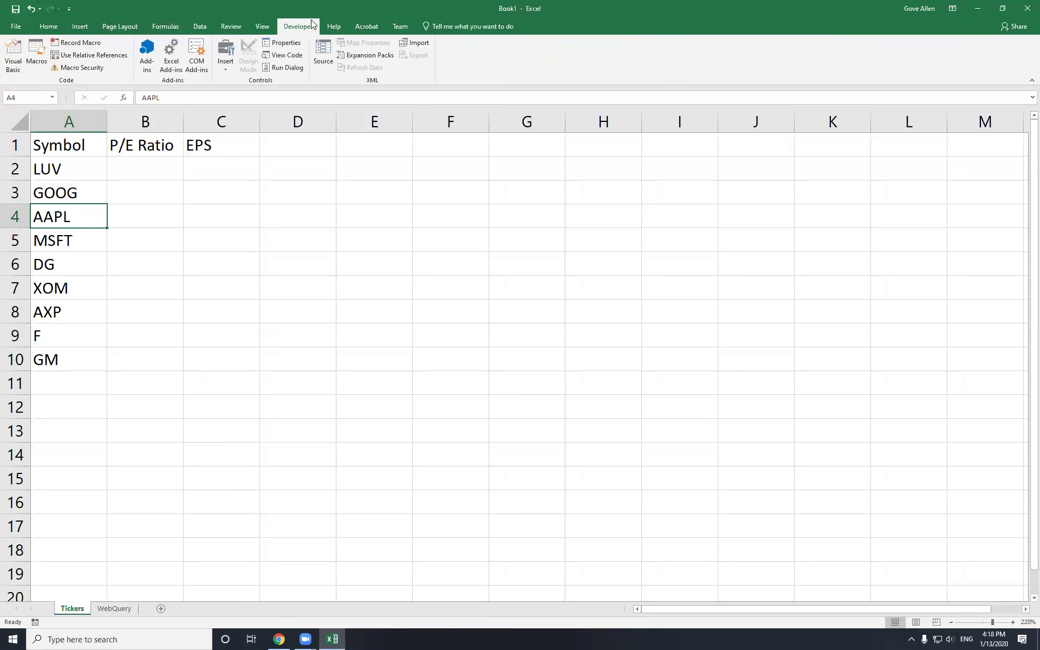
left_click(78, 44)
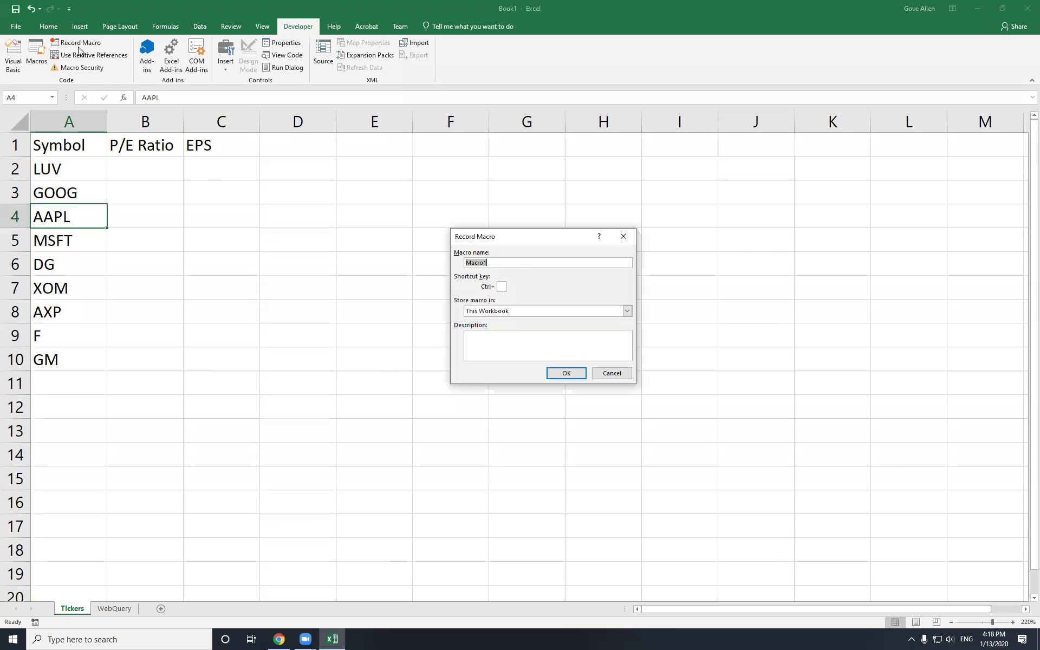
type("SymbolSata")
key("BackSpace")
key("BackSpace")
key("BackSpace")
type("Data")
- Assign Ctrl+Shift+S to run the macro, enter the description "data from yahoo" and start recording
left_click(502, 287)
type("sS")
left_click(531, 347)
type("data from ya")
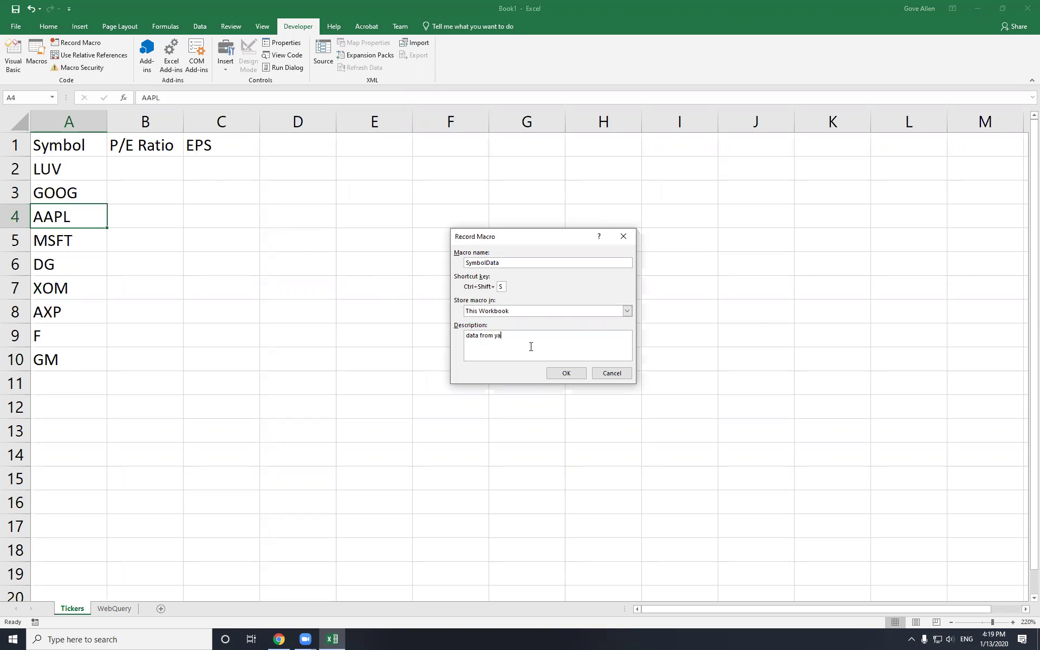
type("hoo")
left_click(566, 374)
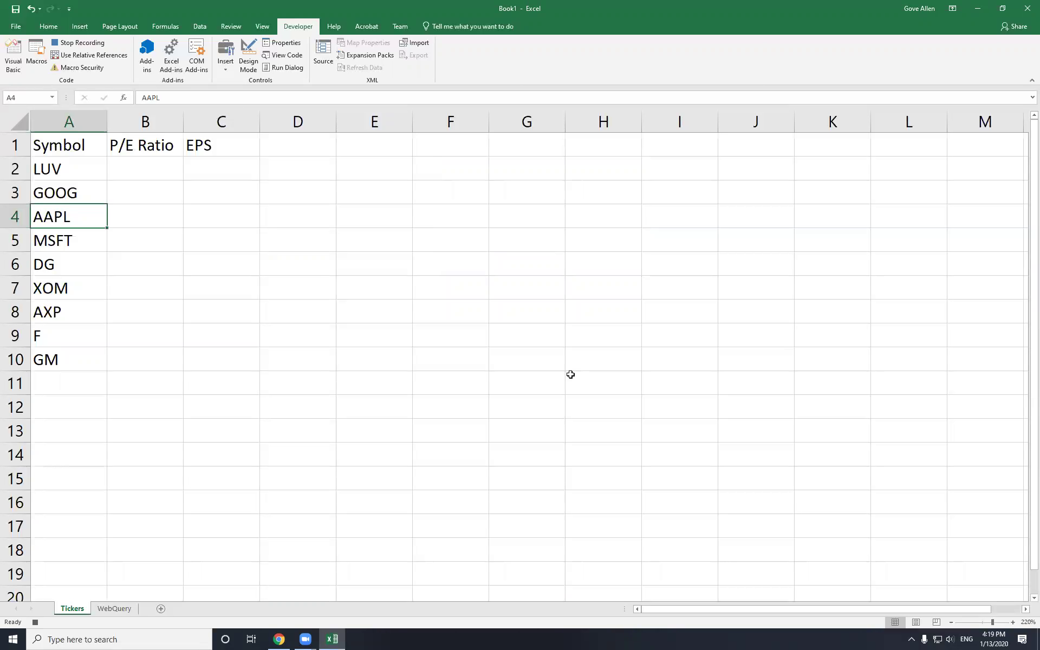
- Copy the selected AAPL symbol from the Tickers worksheet into cell A1 of the WebQuery worksheet
key("ctrl+c")
left_click(115, 608)
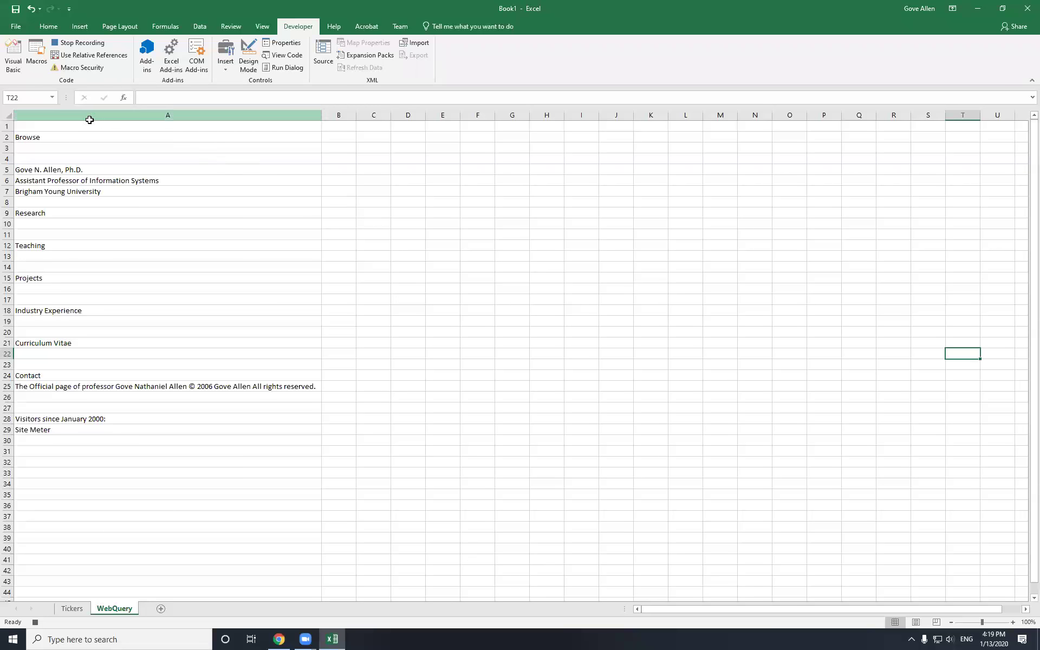
left_click(78, 125)
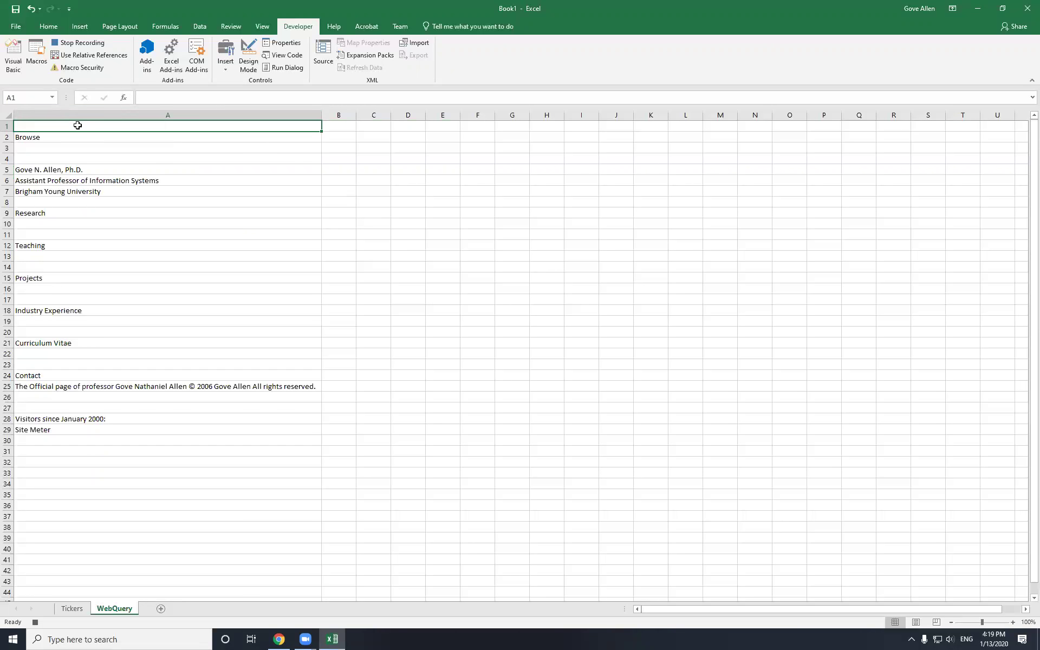
key("ctrl+v")
- Edit the web query at cell A2 and re-import its page with the address left as is
left_click(27, 137)
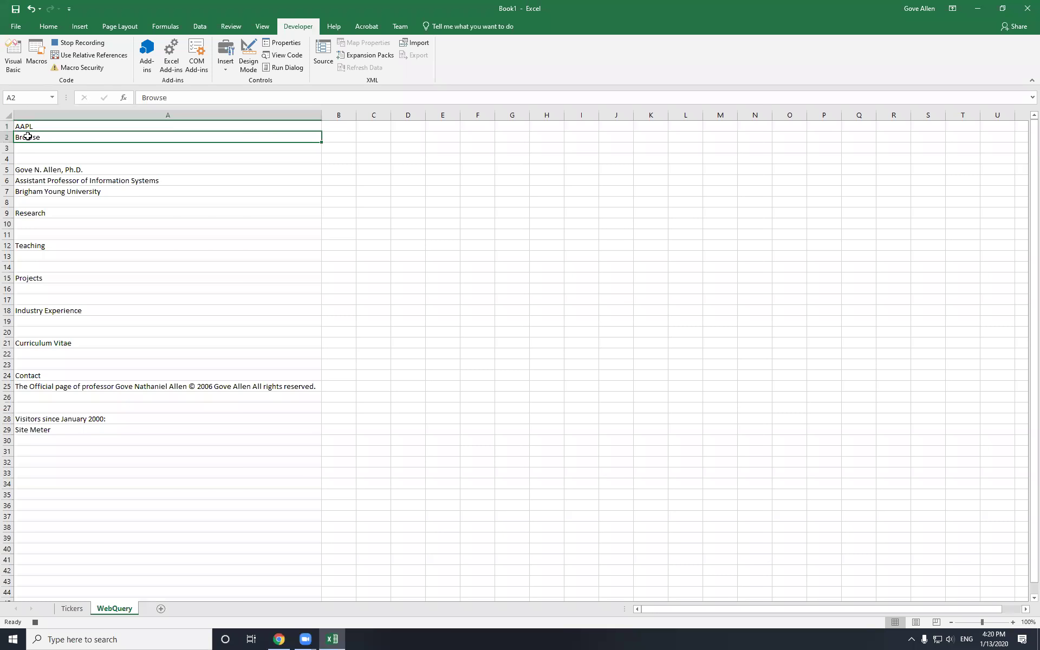
right_click(27, 137)
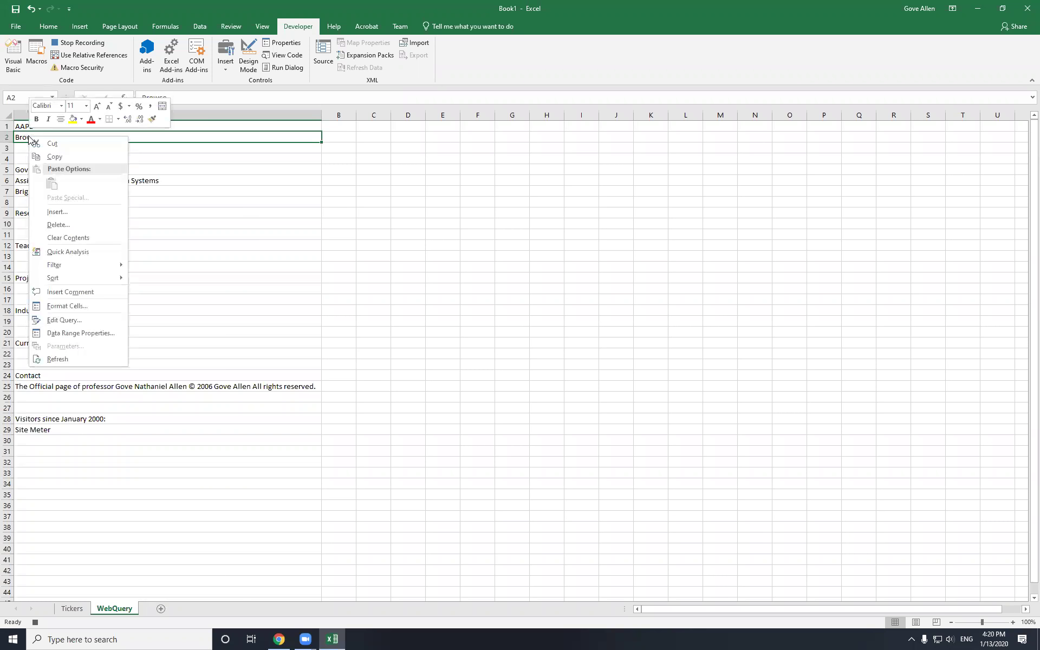
left_click(71, 320)
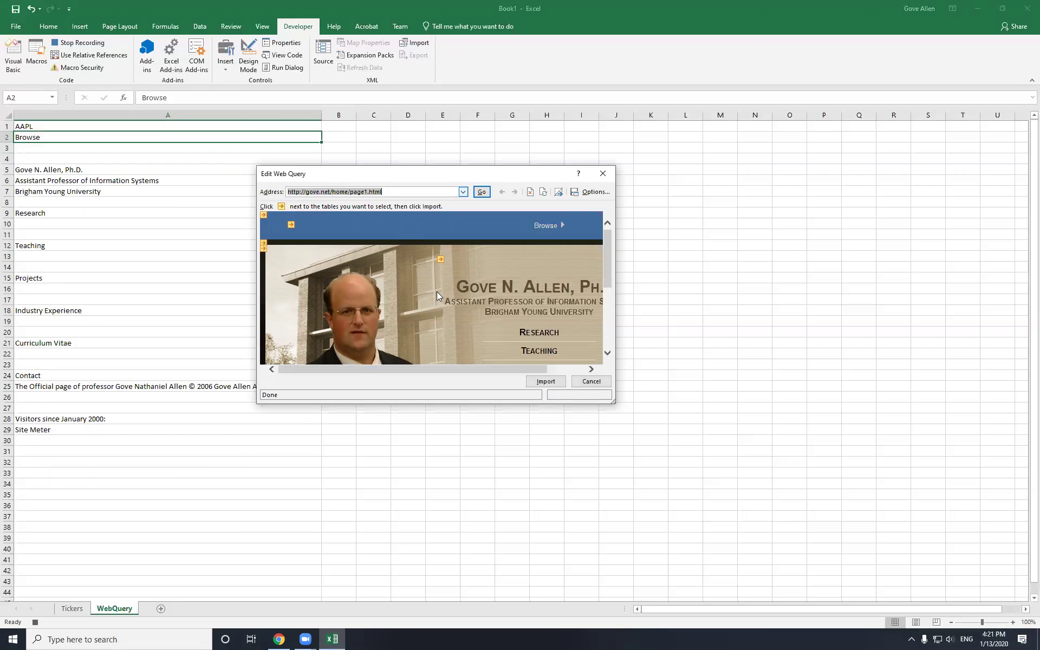
left_click(546, 381)
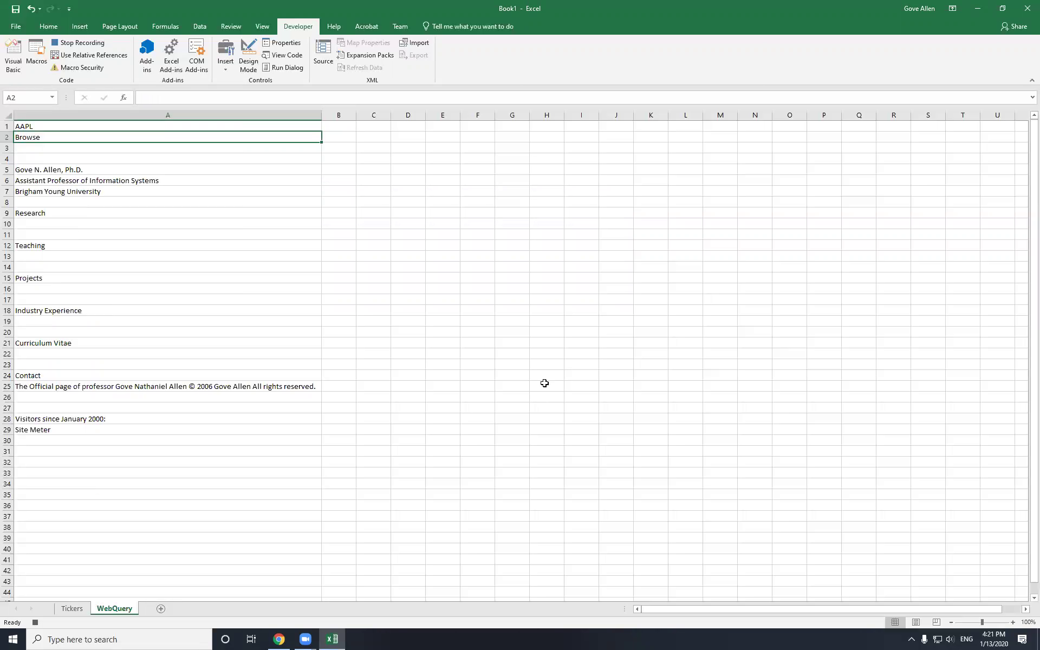
- Stop recording the macro without starting another recording
left_click(89, 48)
left_click(89, 48)
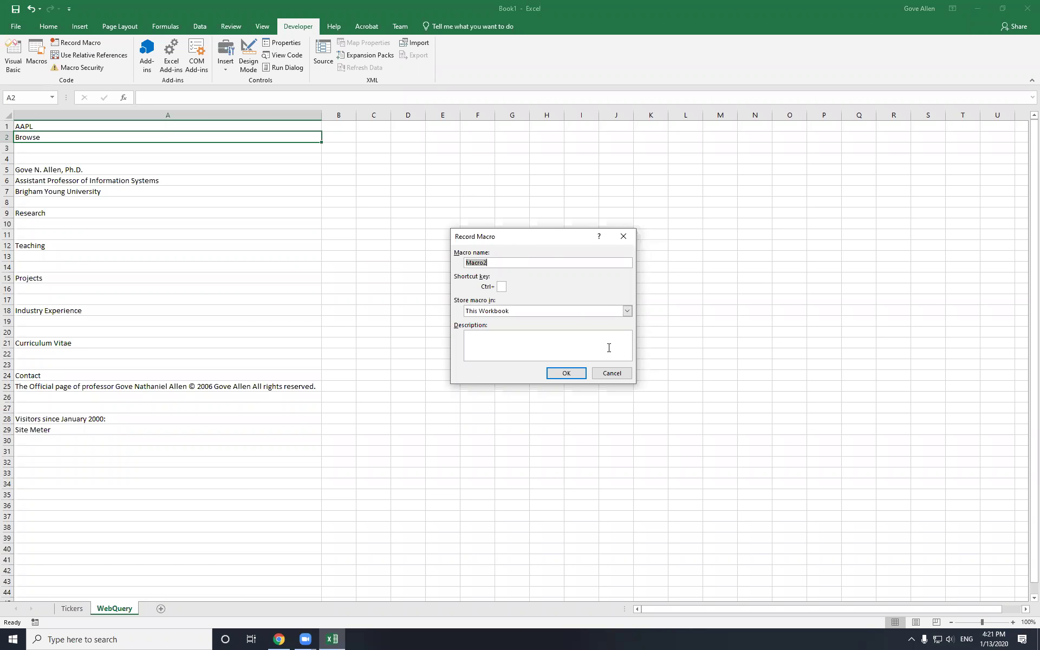
left_click(619, 372)
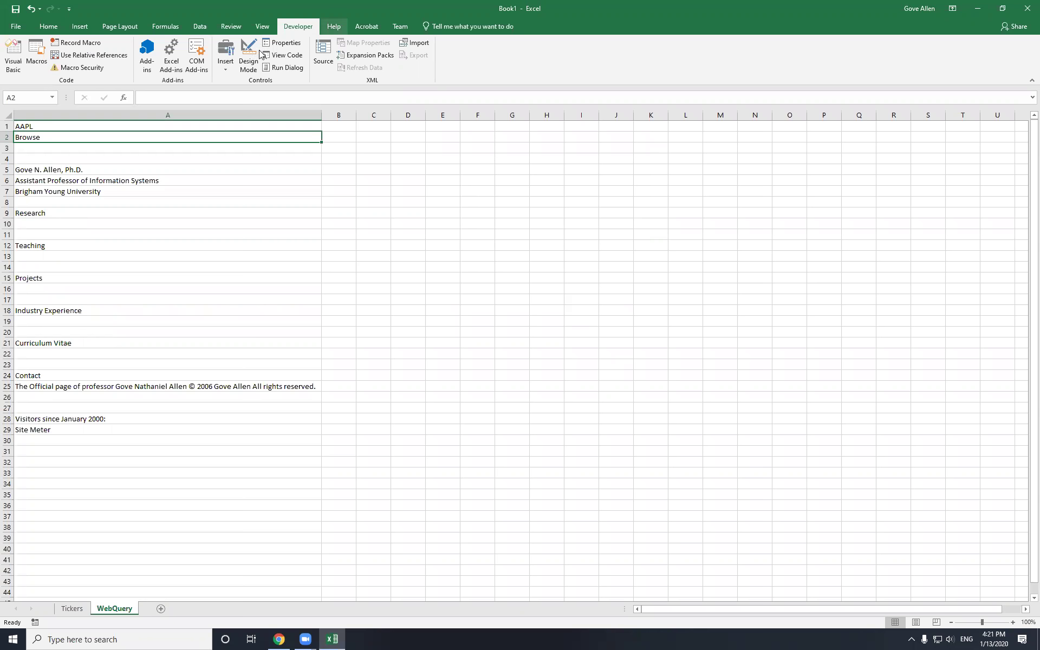
- Open the SymbolData macro's code for editing and close the Immediate window
left_click(35, 52)
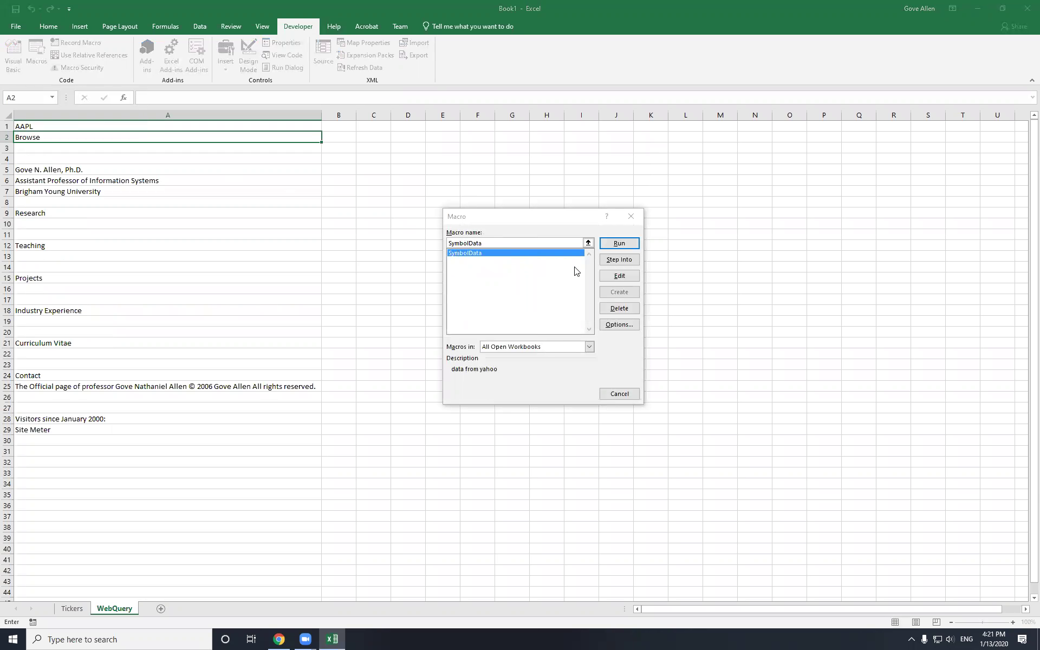
left_click(618, 277)
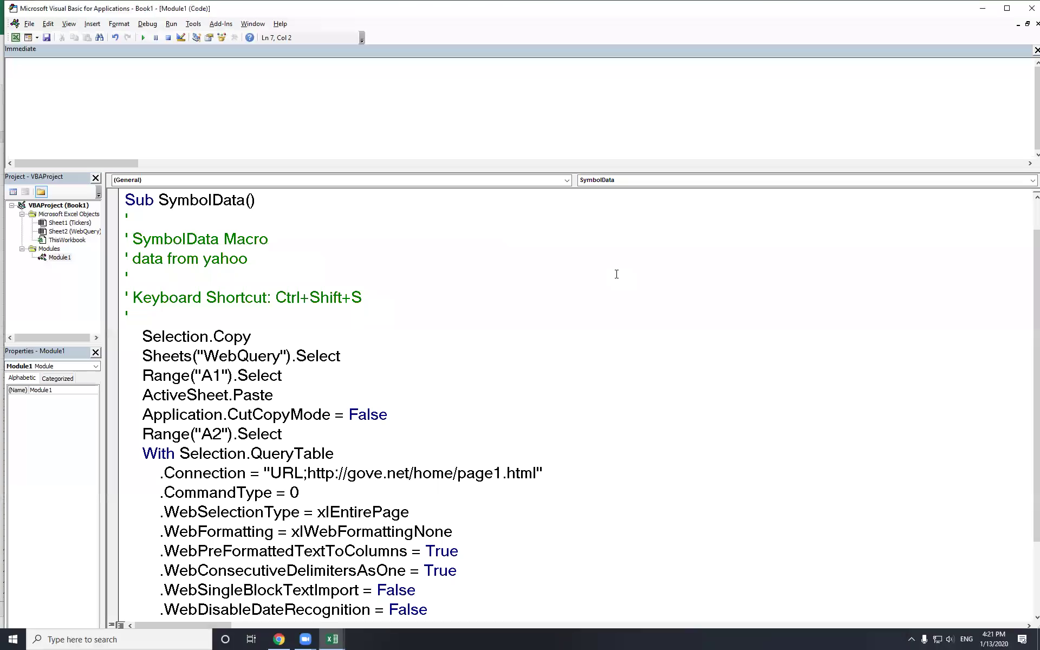
left_click(1036, 50)
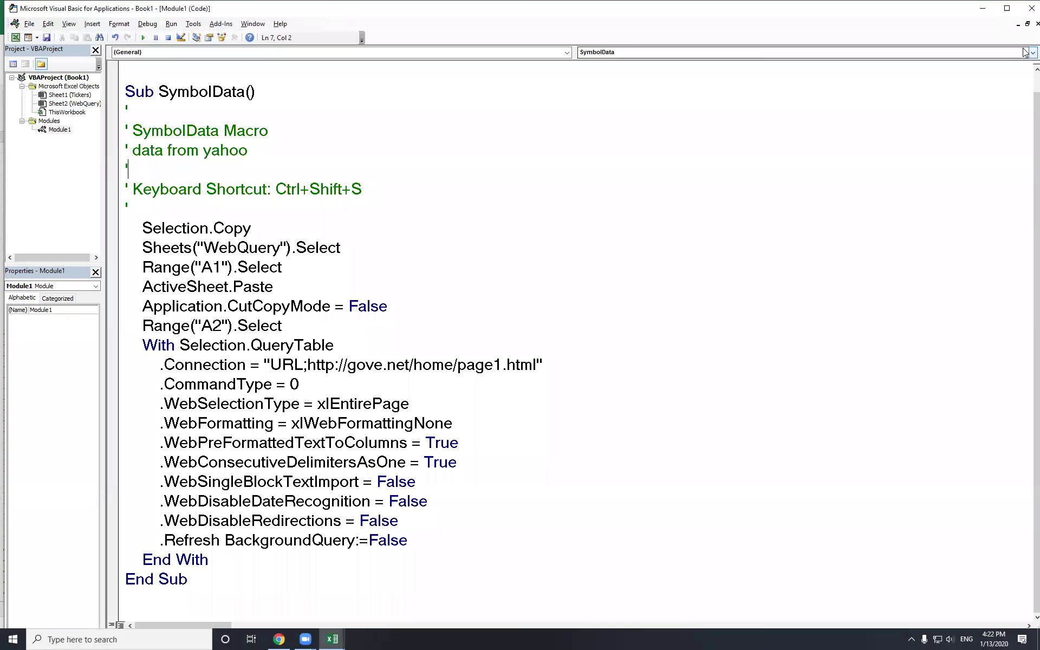
- Examine the SymbolData procedure's opening and closing statements, its comment lines and the Selection.Copy statement
double_click(141, 93)
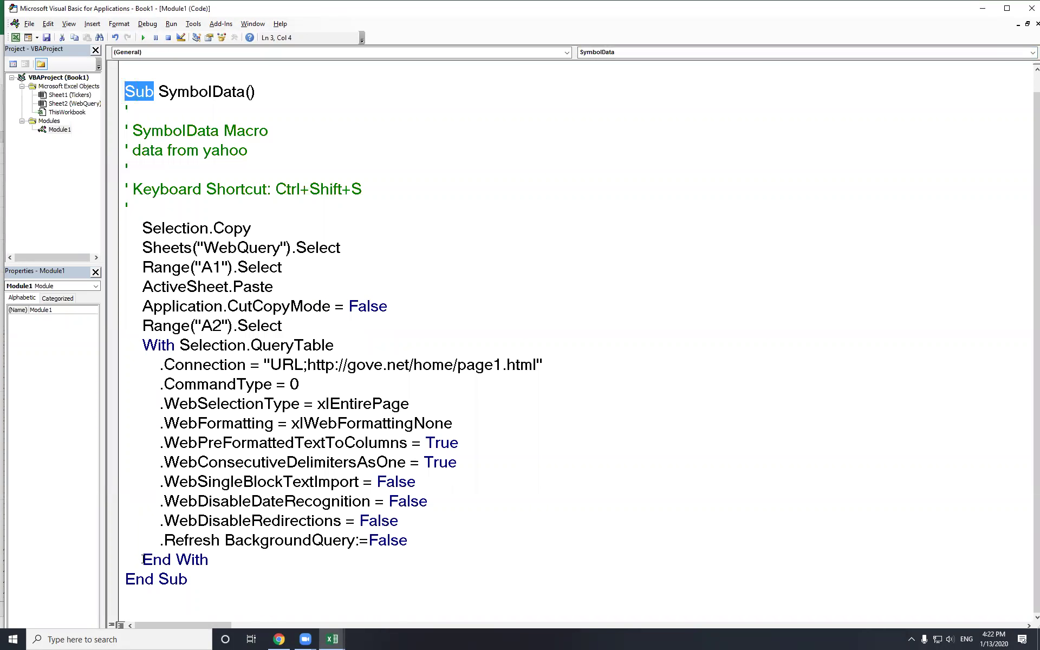
left_click_drag(187, 580, 135, 579)
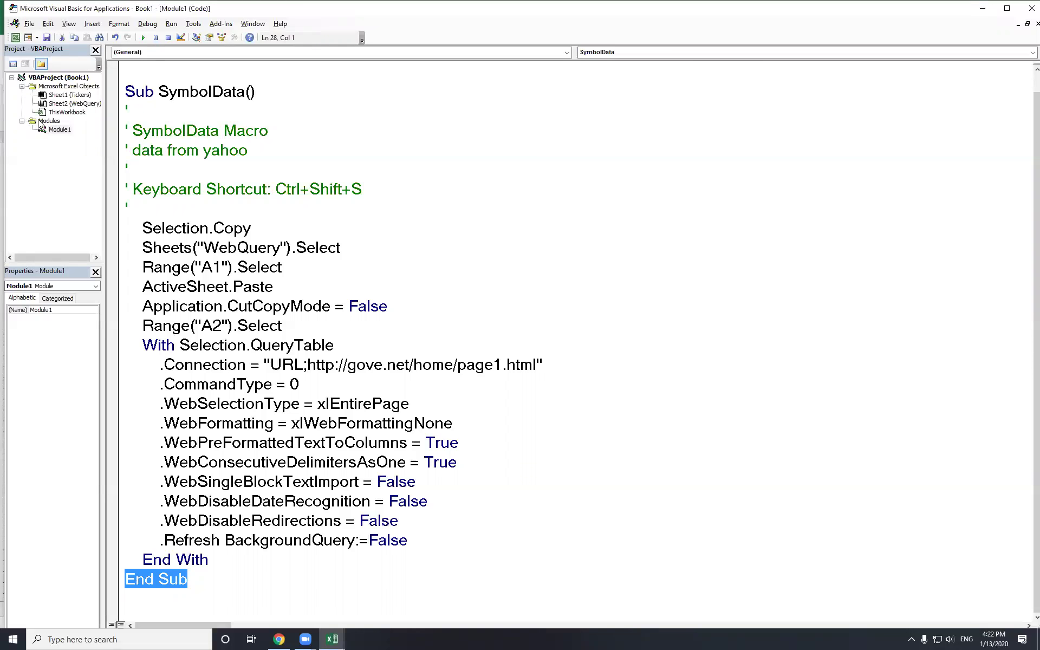
double_click(196, 93)
left_click_drag(126, 109, 255, 207)
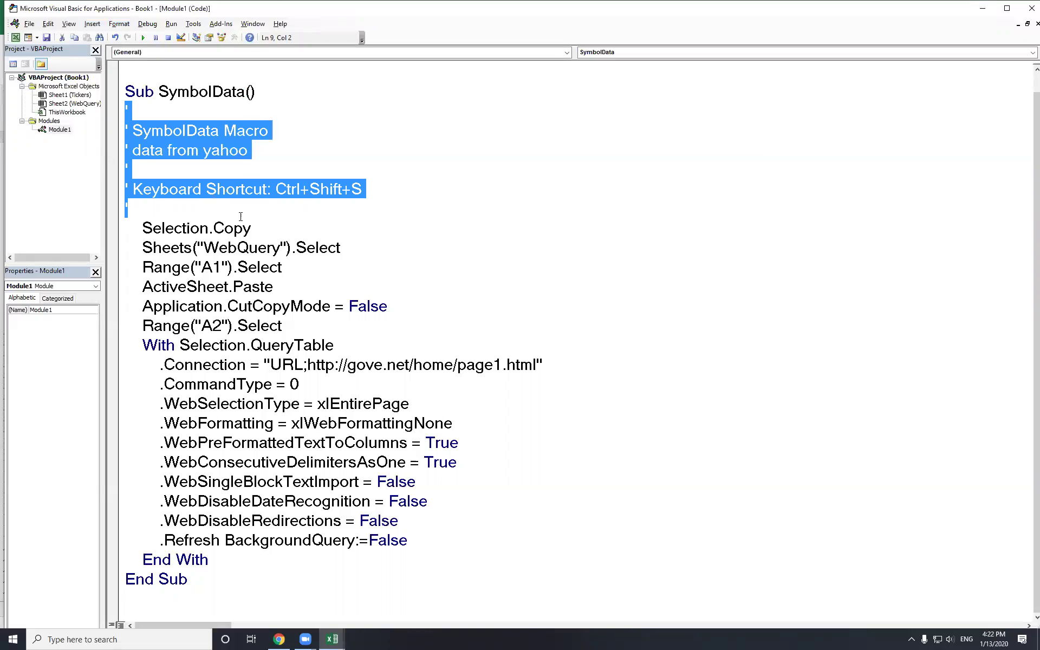
left_click_drag(142, 228, 250, 230)
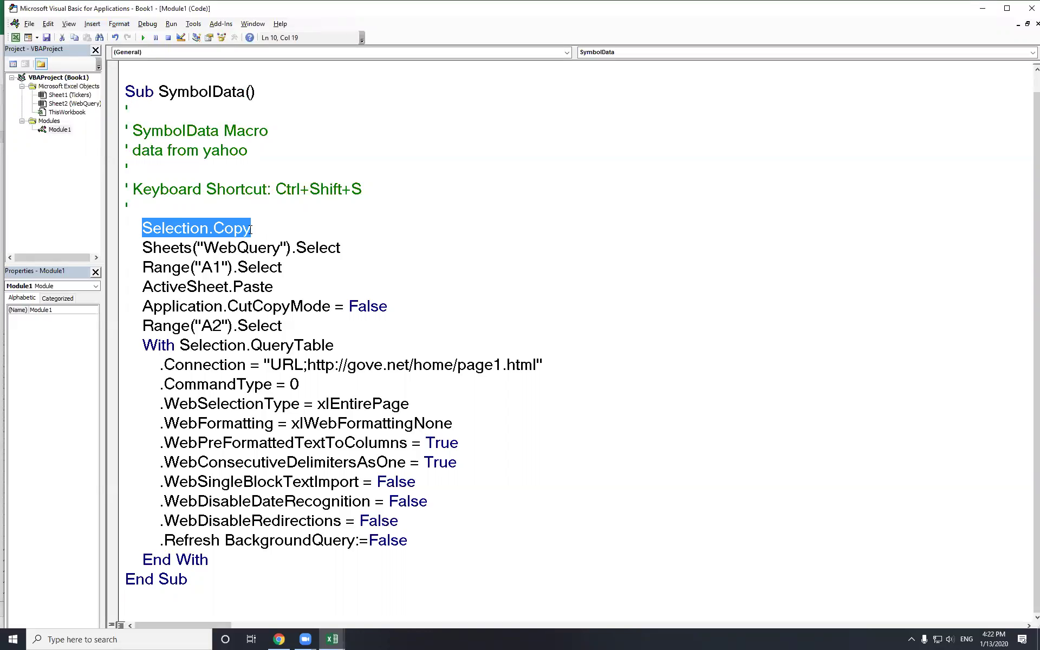
double_click(175, 228)
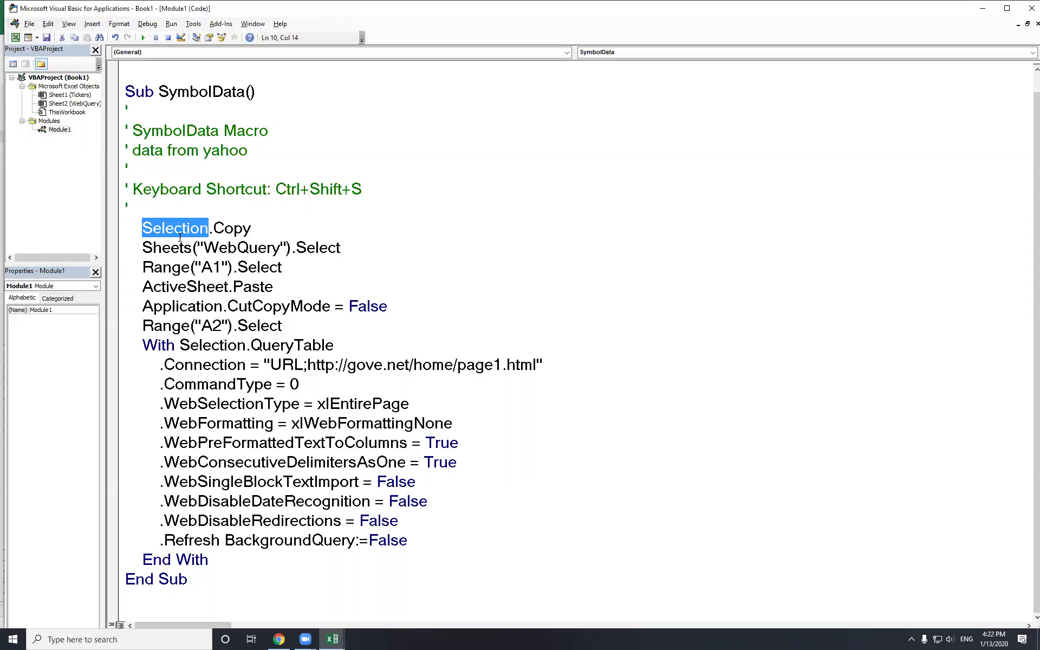
left_click_drag(214, 229, 252, 223)
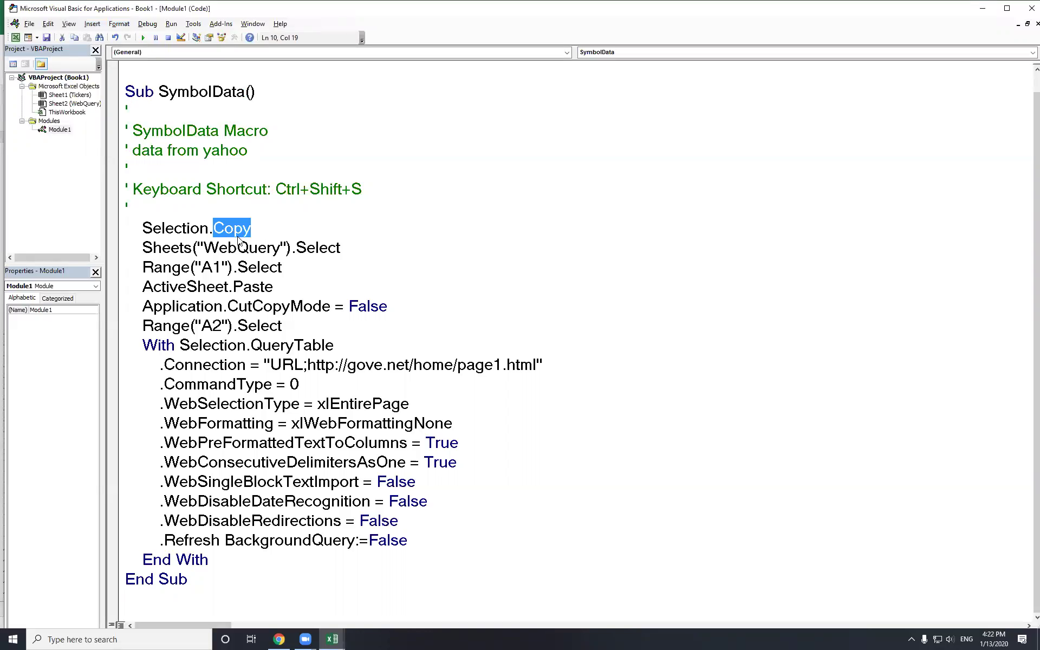
- Examine the macro's statements that select the WebQuery sheet and cell A1, paste the symbol and set CutCopyMode
left_click_drag(151, 248, 290, 248)
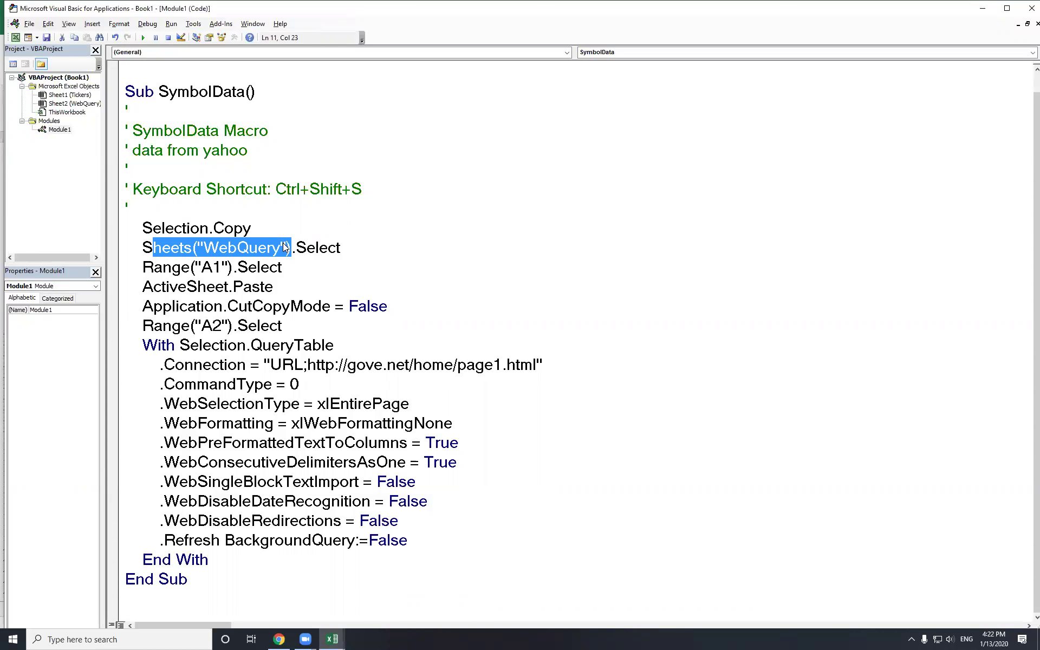
double_click(333, 248)
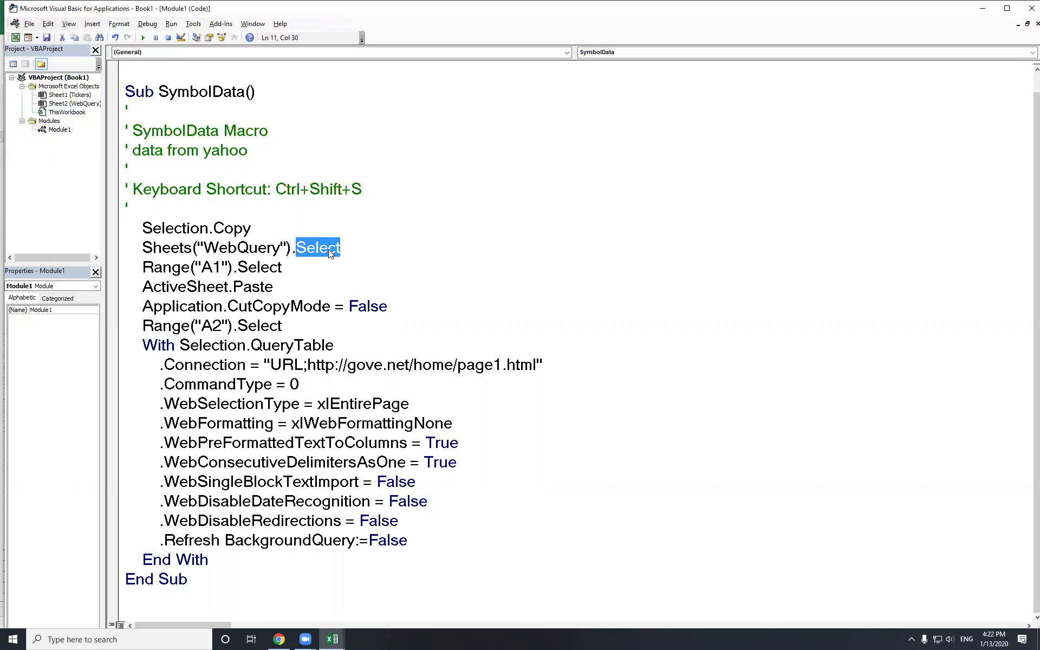
left_click_drag(142, 265, 237, 266)
left_click(250, 265)
double_click(249, 266)
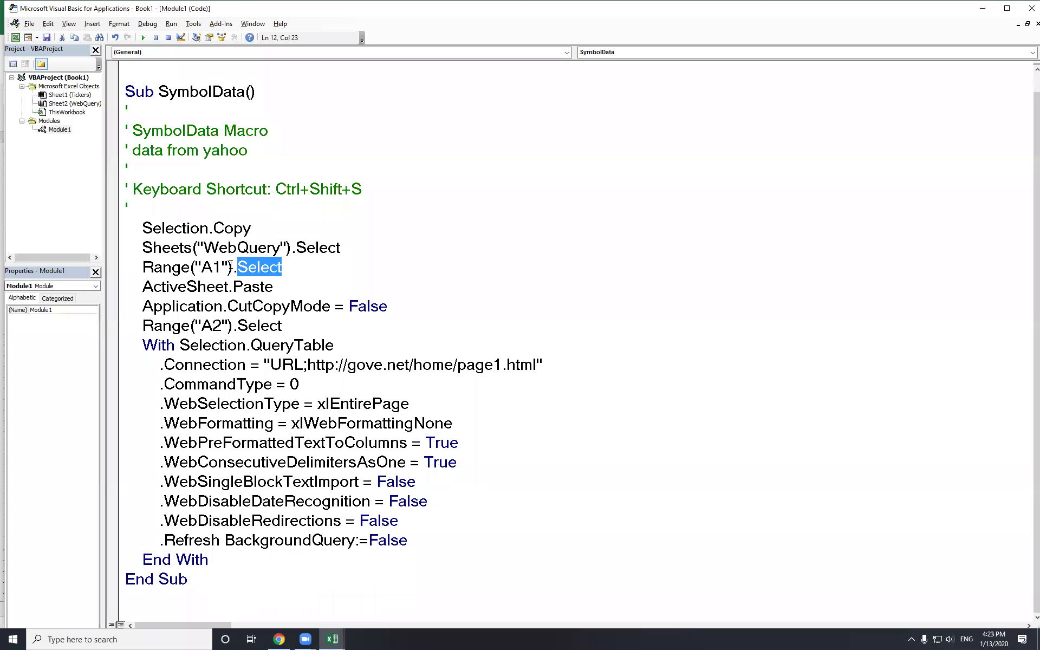
left_click_drag(141, 244, 343, 242)
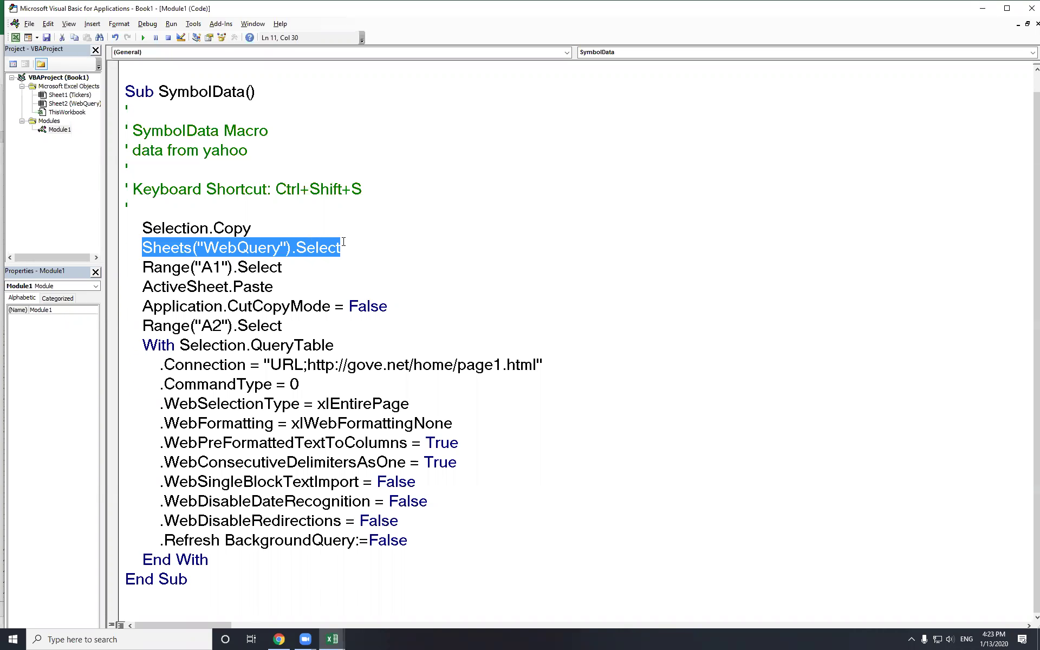
left_click(155, 284)
left_click_drag(206, 284, 264, 284)
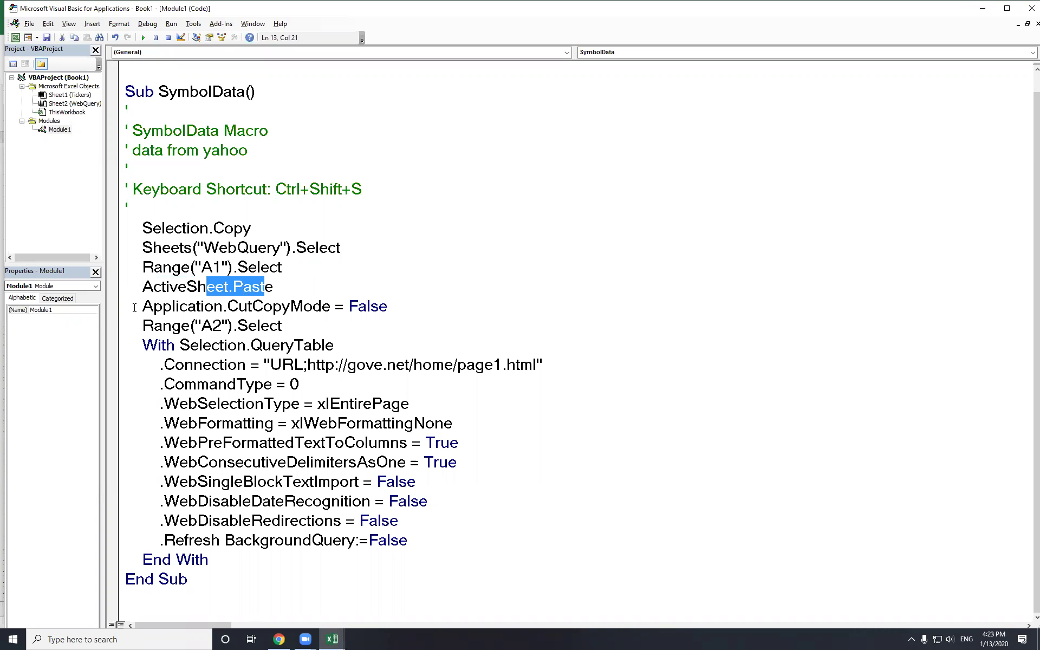
left_click_drag(142, 306, 399, 304)
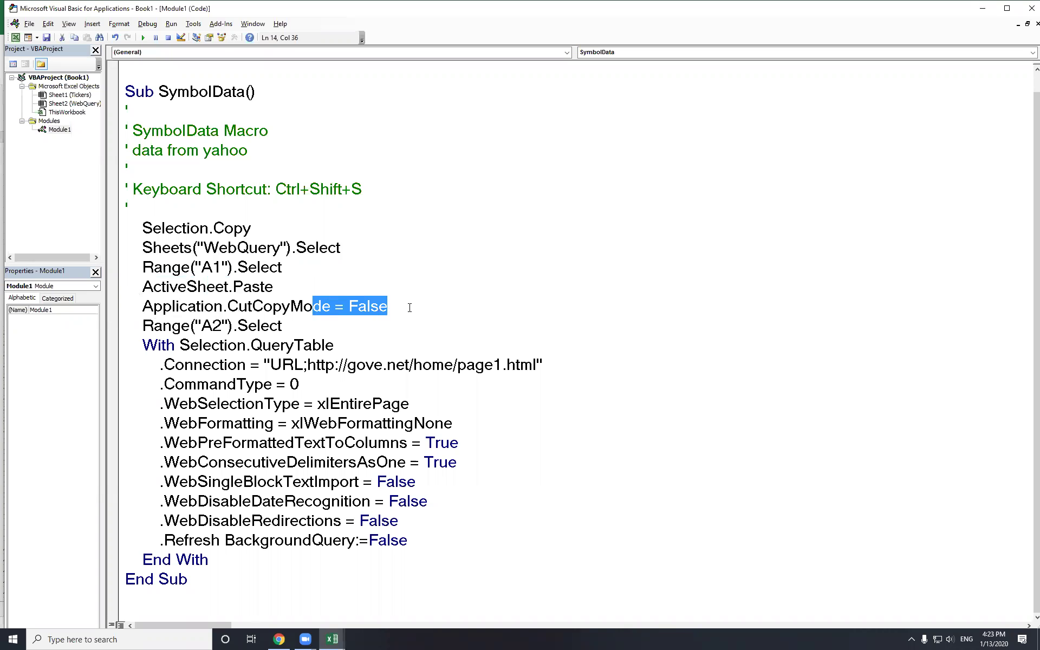
- Return to the WebQuery worksheet, copy the empty cell C6 and cancel the copy mode
key("alt+F11")
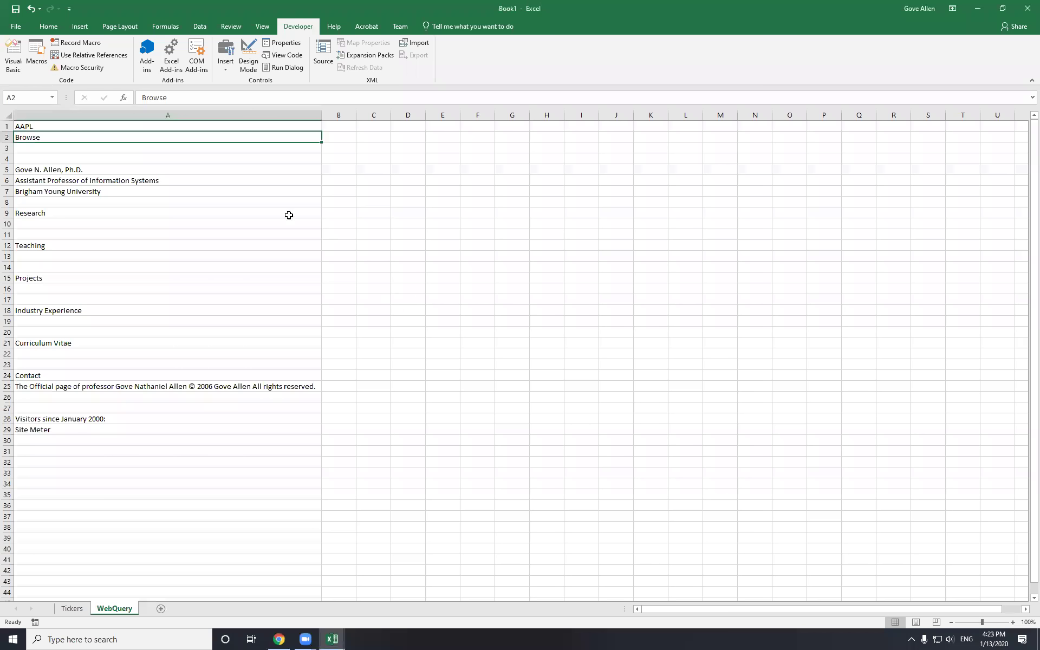
left_click(365, 177)
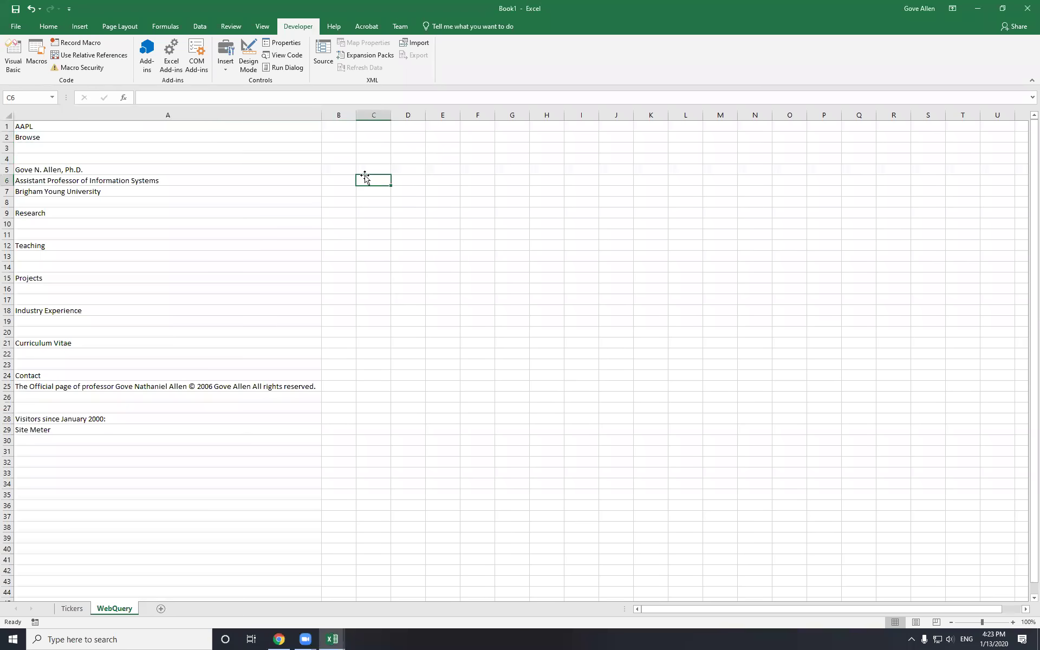
scroll(362, 200, "up", 4, "ctrl")
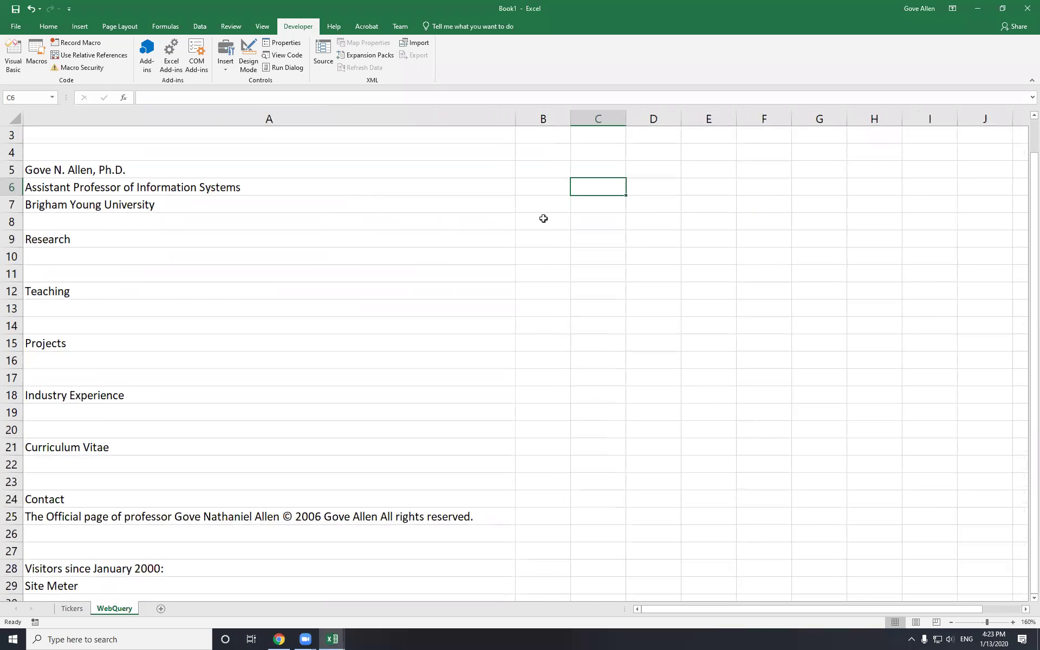
key("ctrl+c")
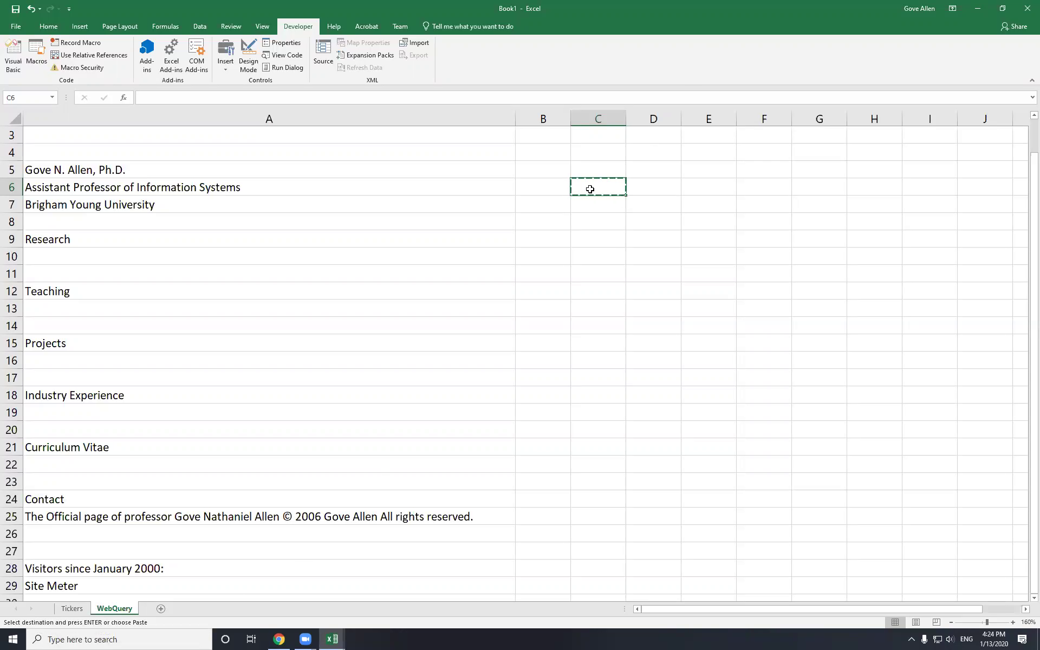
key("alt+F11")
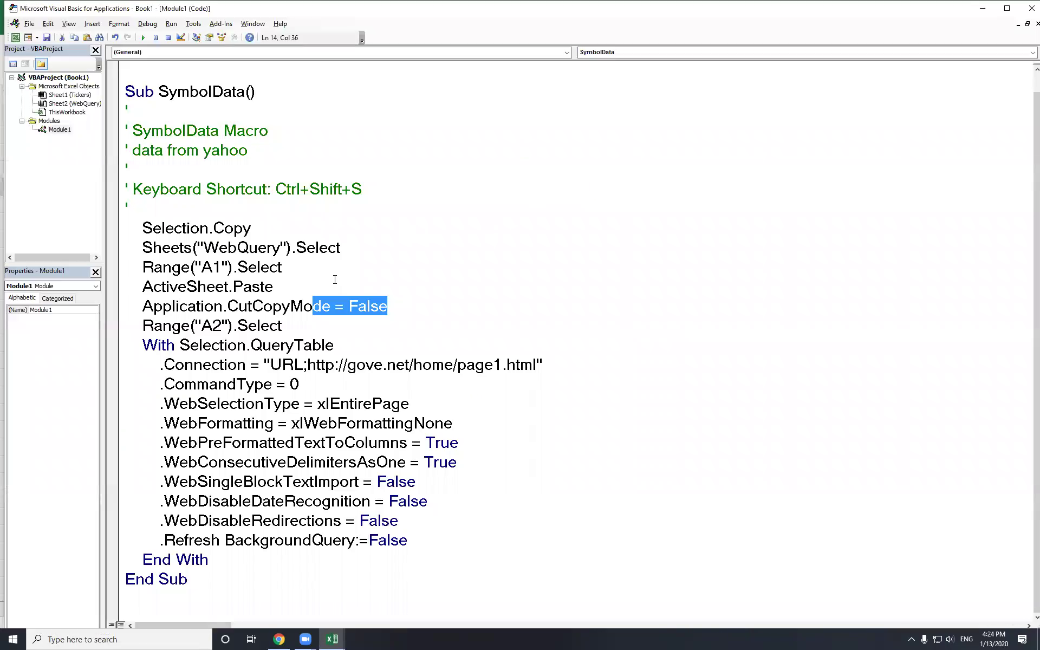
key("alt+F11")
left_click(610, 240)
key("Escape")
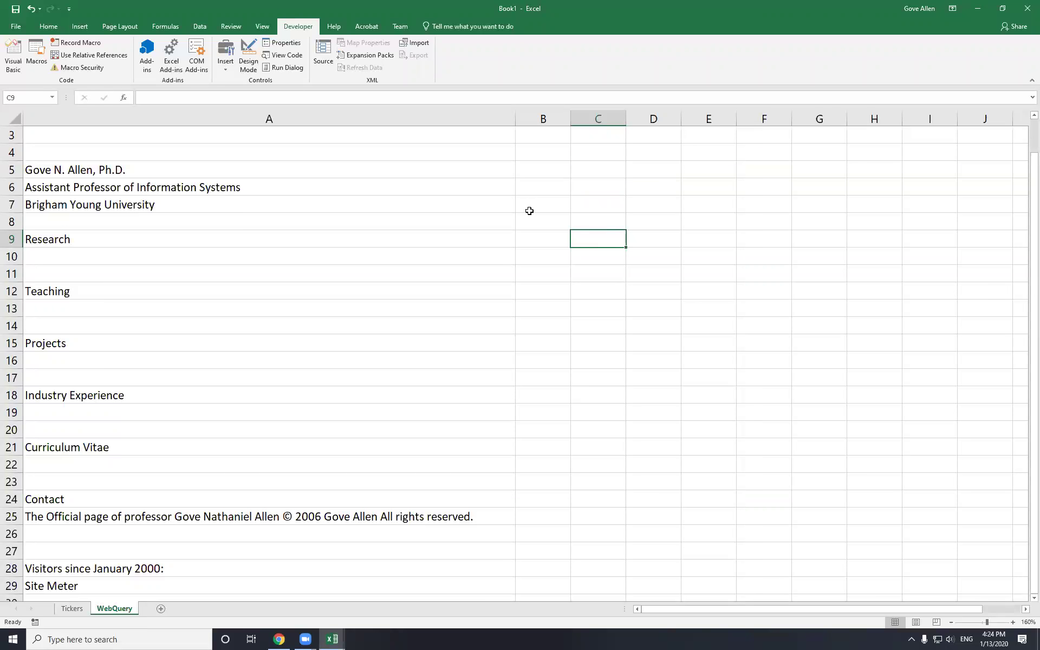
- Go back to the macro code and select the Application.CutCopyMode = False statement
key("alt+F11")
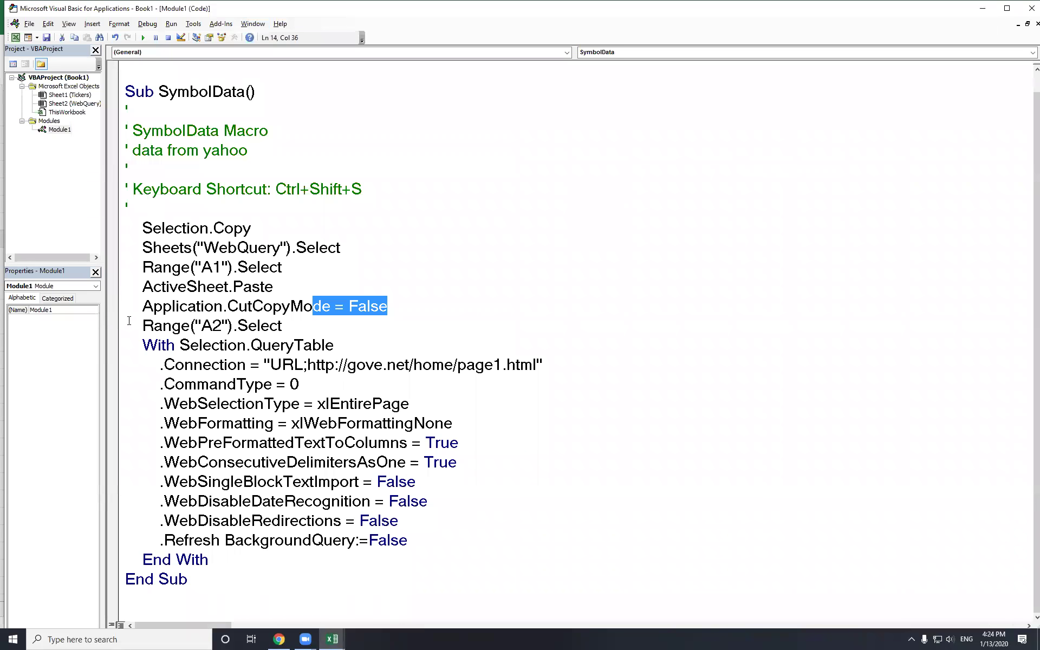
left_click_drag(139, 306, 408, 306)
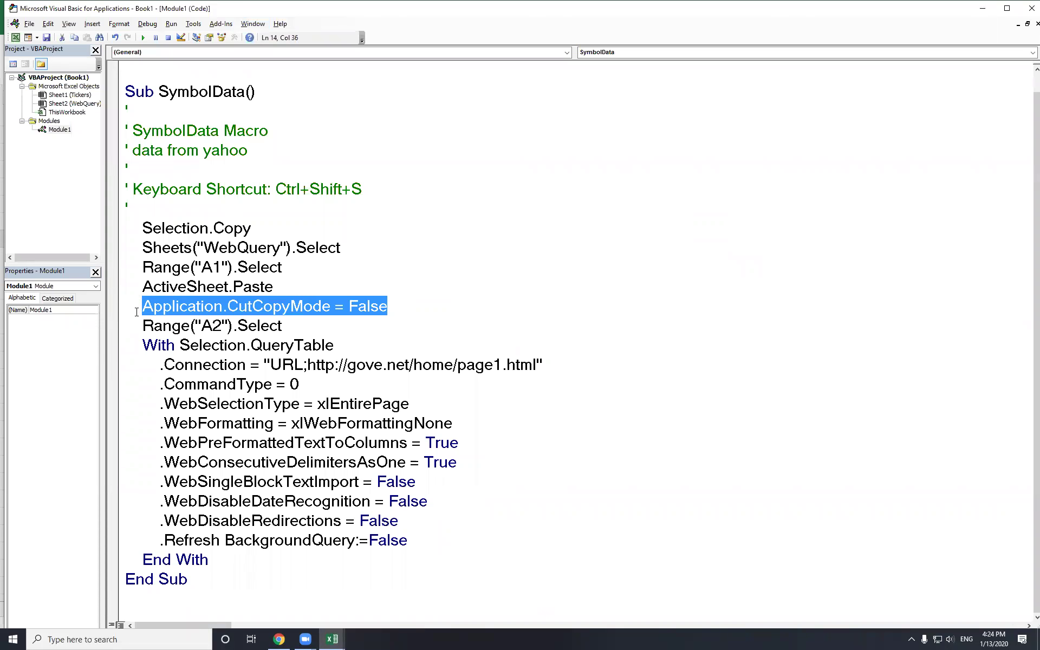
- Examine the property name and the False value in the Application.CutCopyMode statement
double_click(157, 307)
double_click(253, 307)
left_click(253, 307)
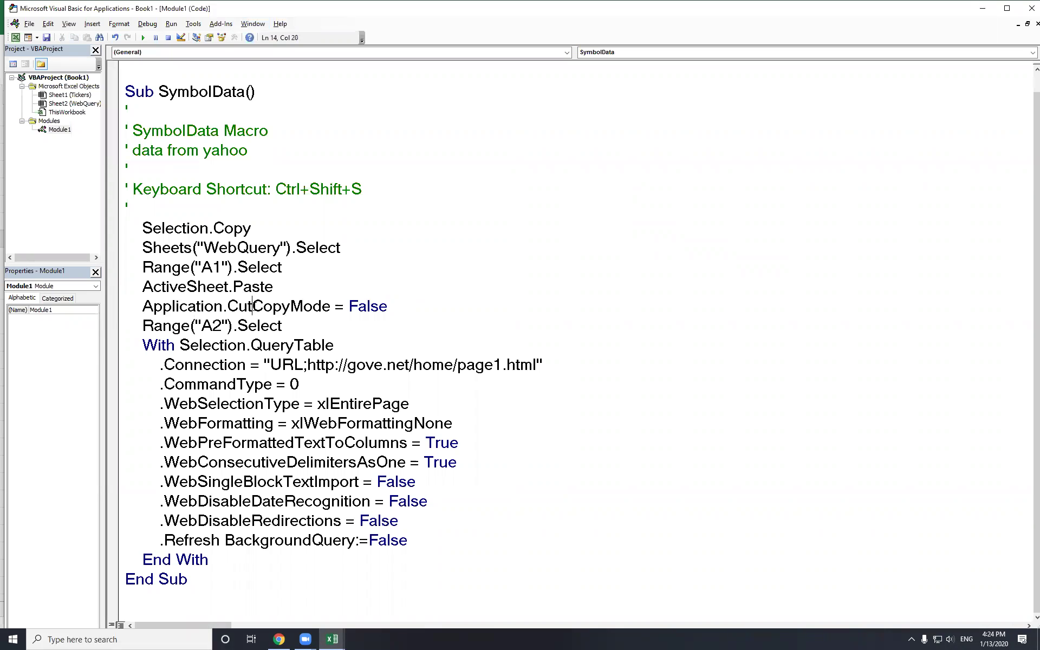
double_click(368, 306)
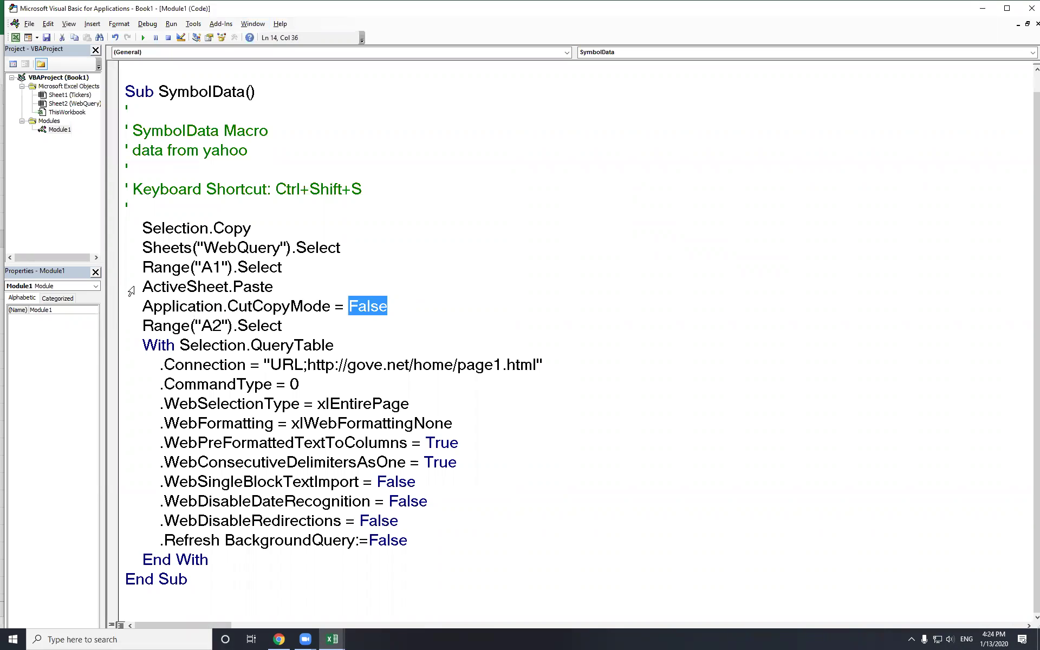
left_click_drag(137, 307, 205, 306)
left_click_drag(273, 306, 406, 304)
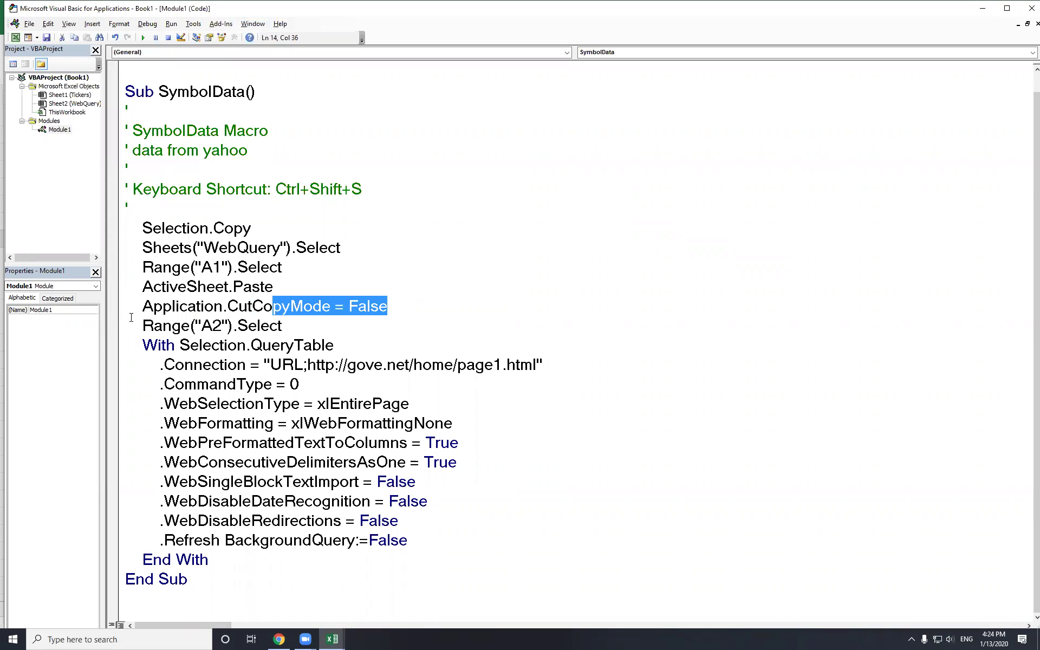
- Examine the Range("A2").Select statement together with the neighbouring CutCopyMode and With Selection.QueryTable lines
left_click_drag(142, 328, 282, 327)
left_click_drag(154, 307, 227, 327)
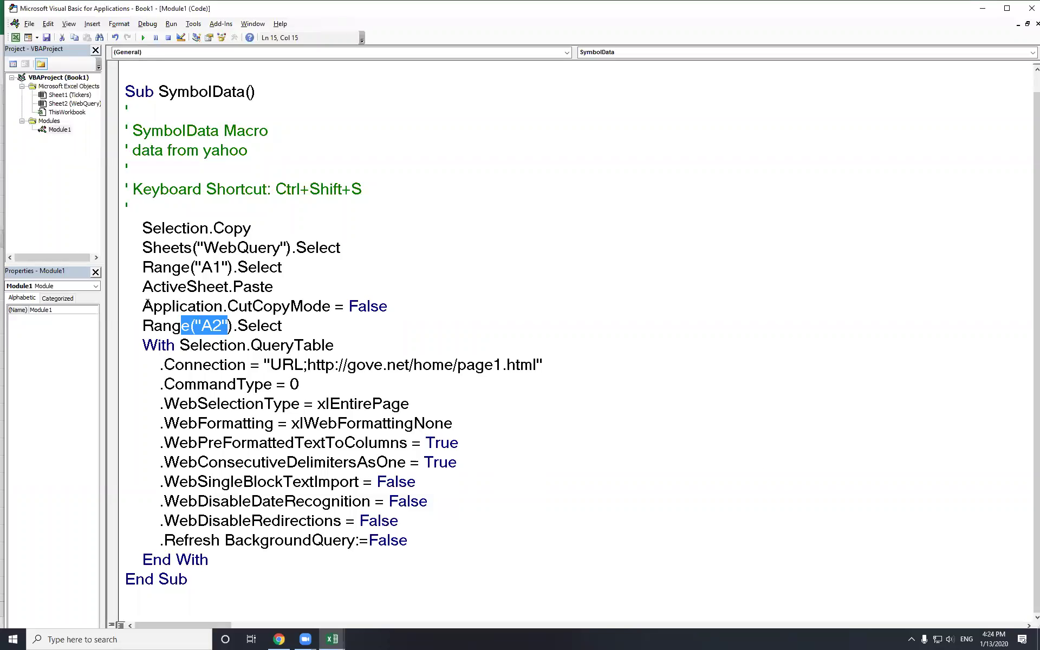
left_click_drag(165, 343, 334, 345)
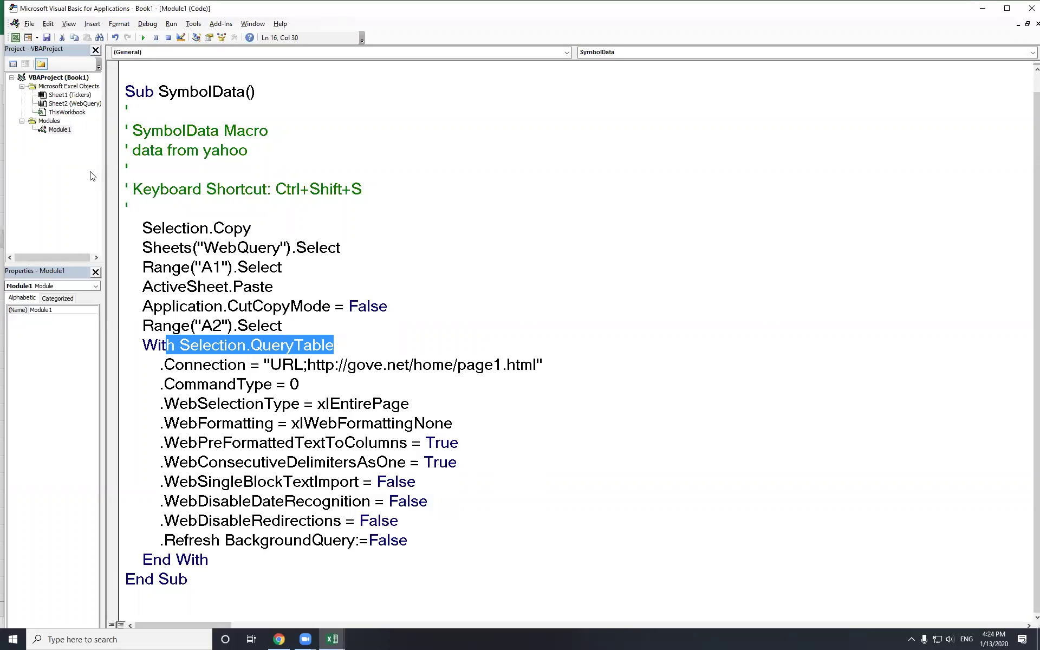
left_click_drag(388, 307, 140, 303)
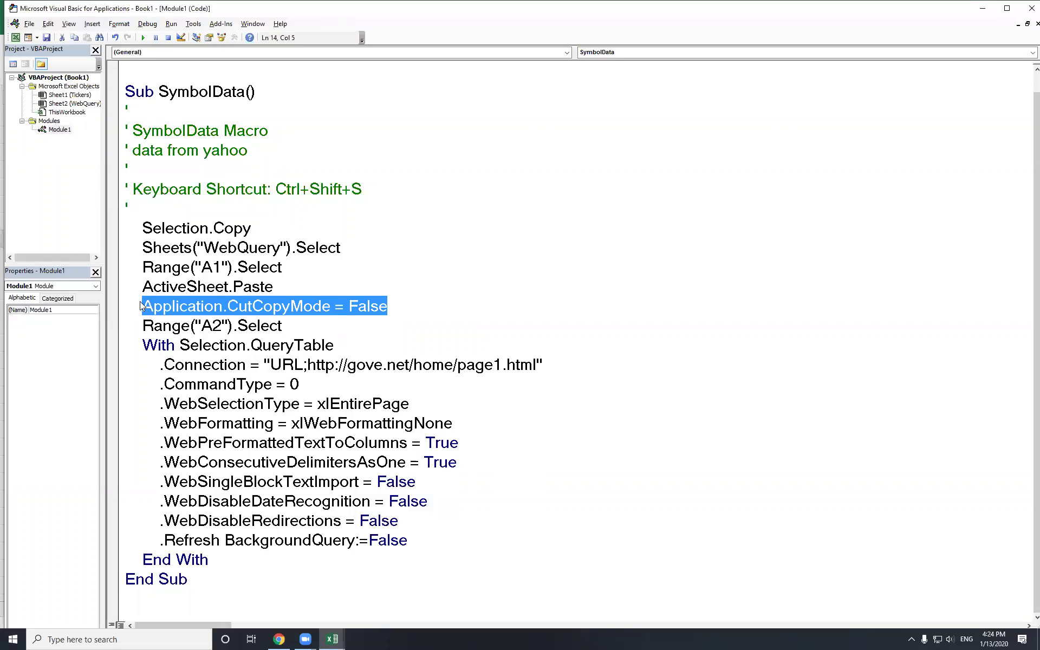
- Examine how the With Selection.QueryTable block opens, how its dotted property lines refer to the query table, and where End With closes it
left_click_drag(147, 342, 171, 347)
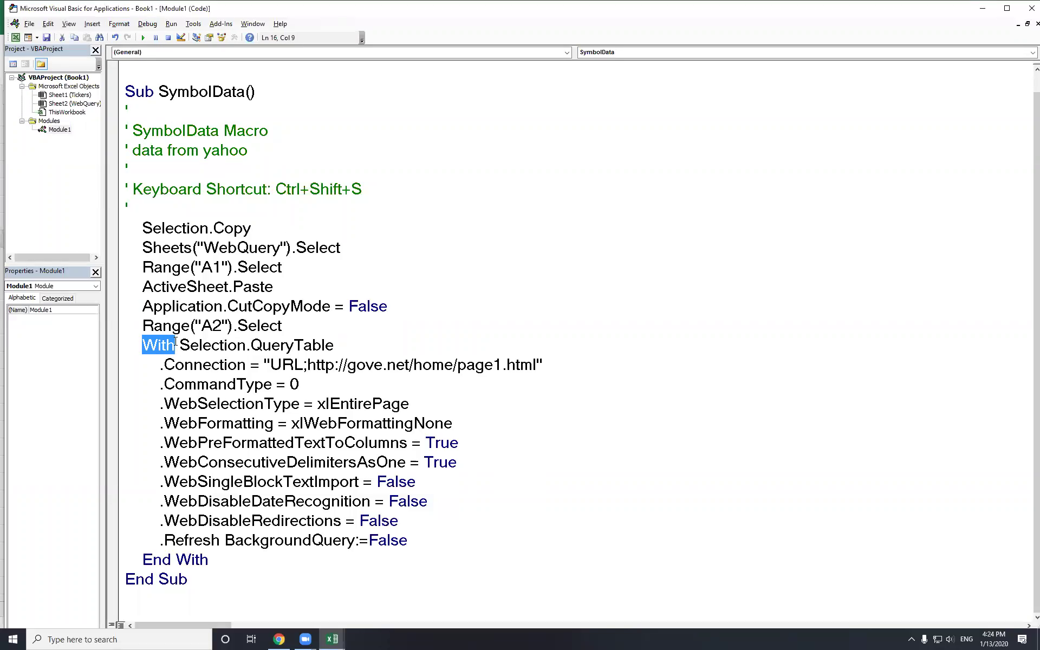
left_click_drag(181, 349, 340, 350)
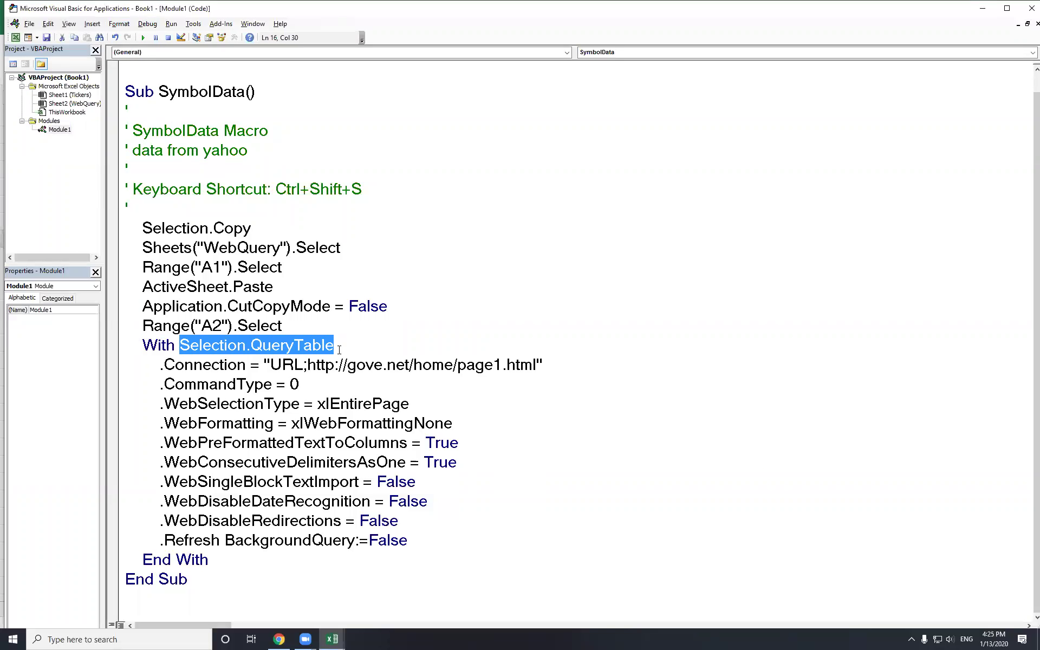
left_click_drag(143, 559, 208, 560)
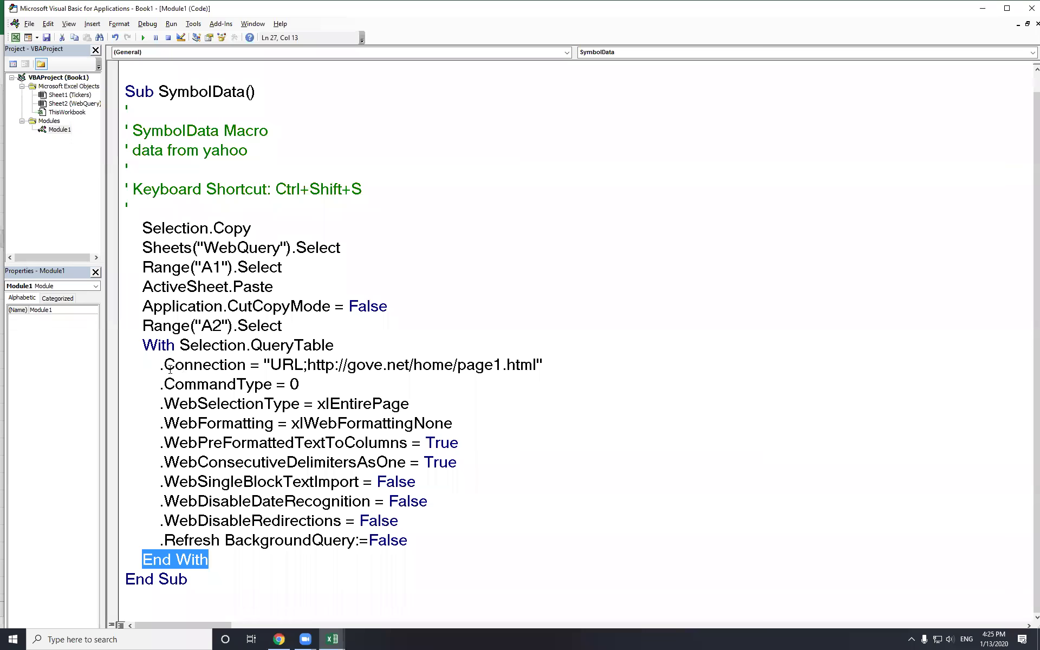
left_click_drag(158, 365, 162, 366)
left_click_drag(237, 366, 246, 366)
left_click_drag(180, 345, 325, 345)
left_click_drag(181, 340, 365, 340)
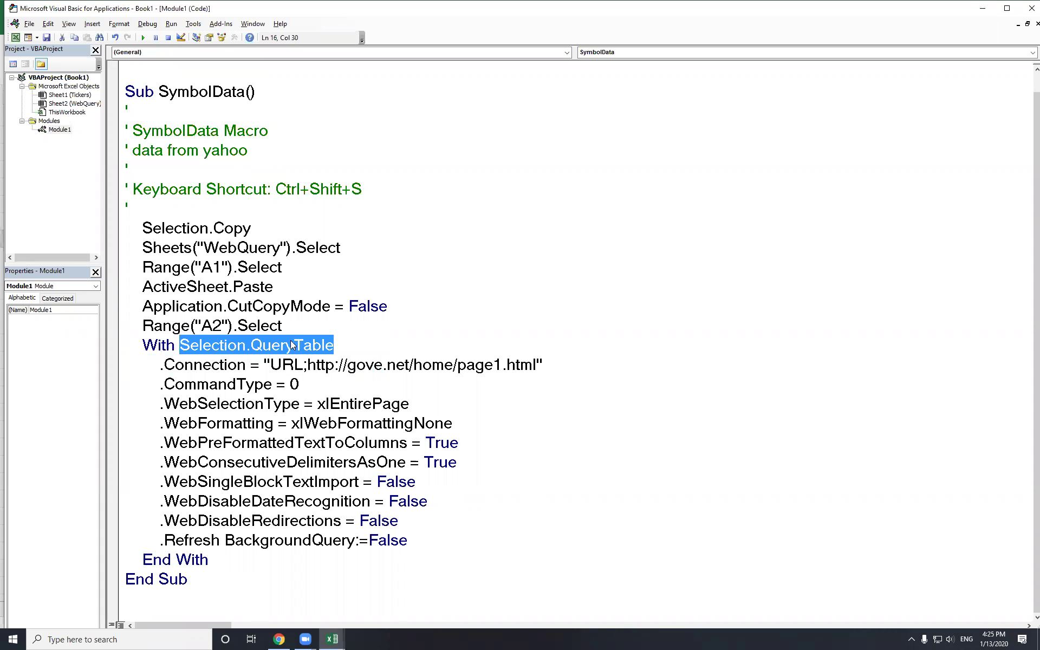
- Examine the .Connection property's string, including its URL; prefix and the web address that follows
left_click(159, 366)
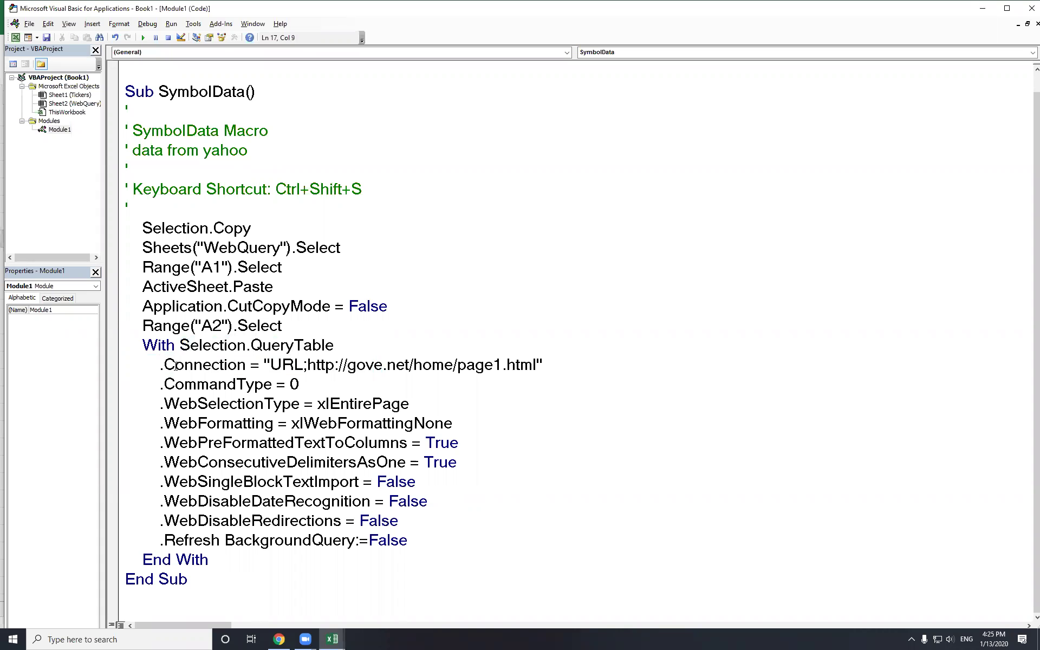
left_click_drag(268, 360, 540, 358)
left_click(438, 392)
left_click_drag(271, 365, 300, 364)
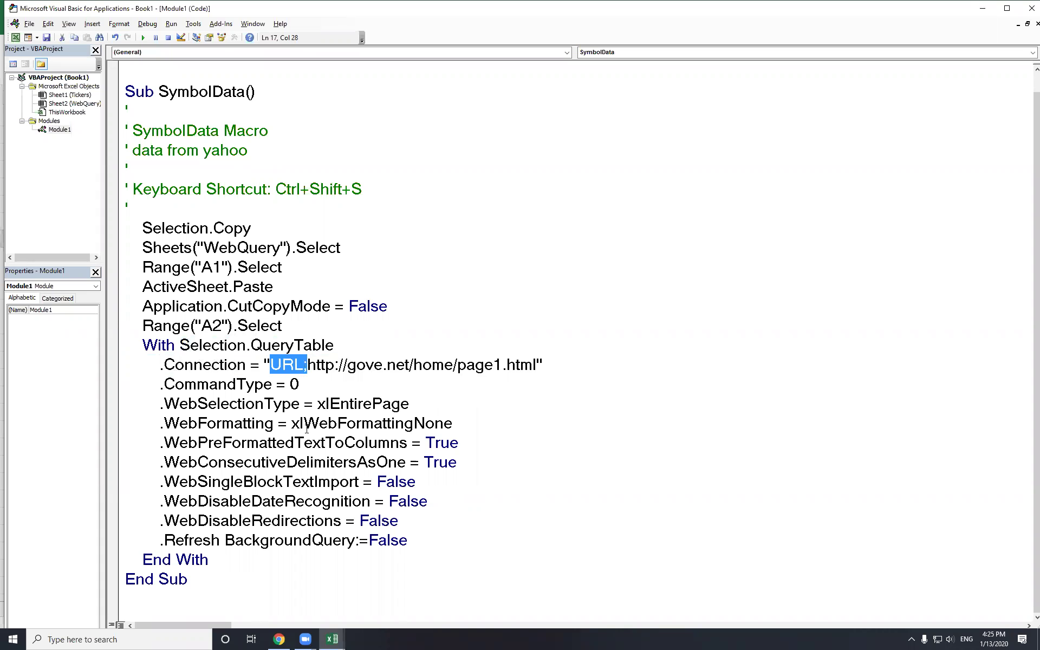
left_click(342, 501)
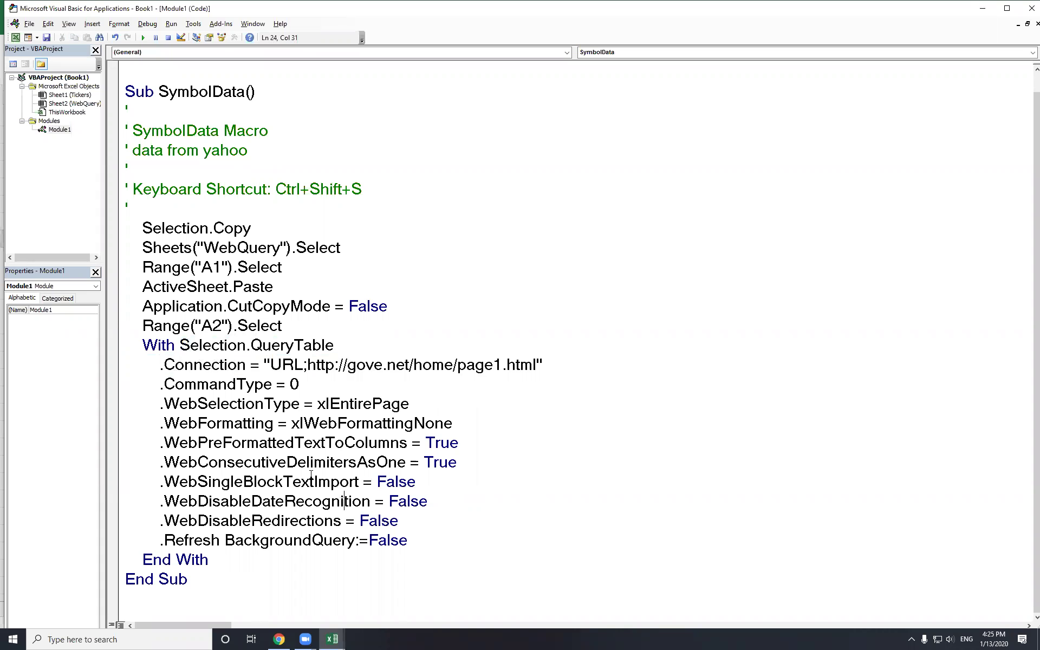
left_click_drag(307, 365, 521, 365)
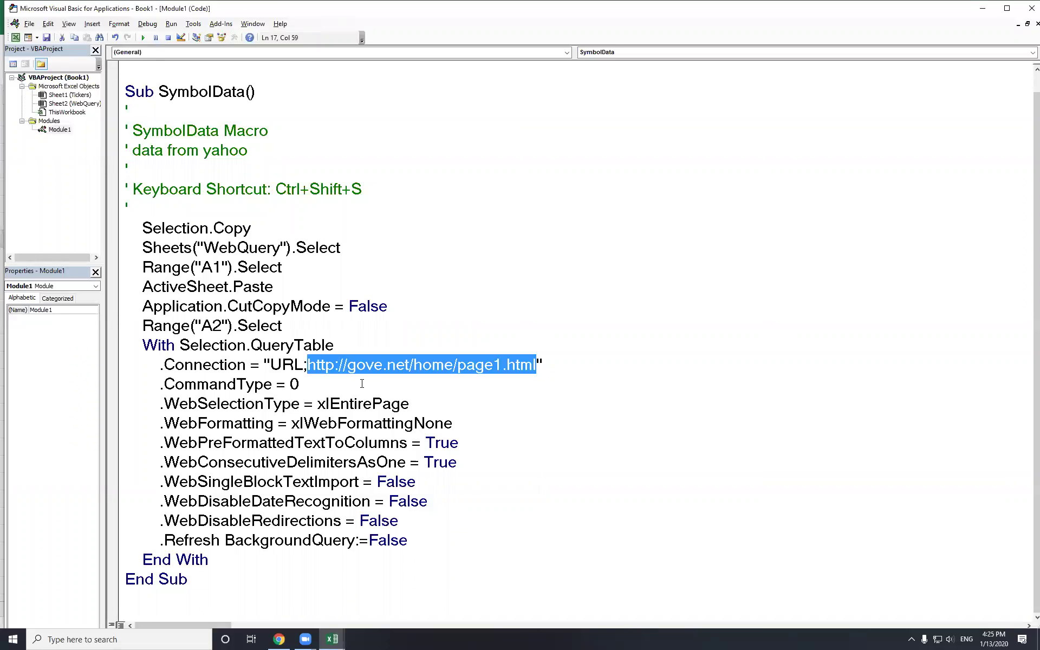
- Switch to the Yahoo Finance LUV quote page in Chrome and copy its full web address
key("alt+Tab")
key("alt+Tab")
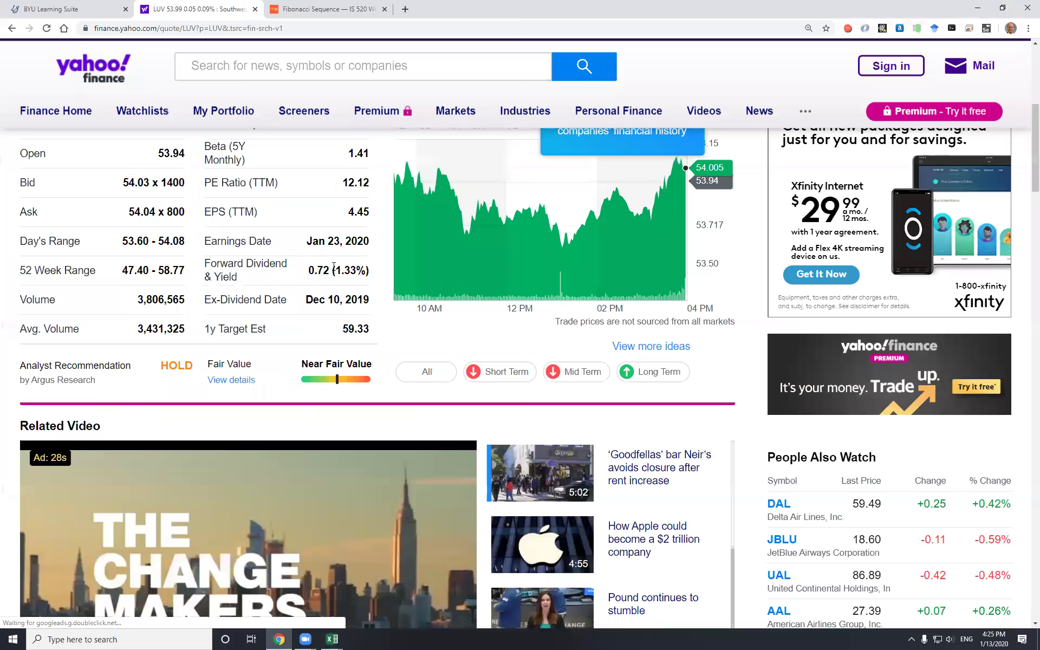
left_click_drag(333, 30, 112, 21)
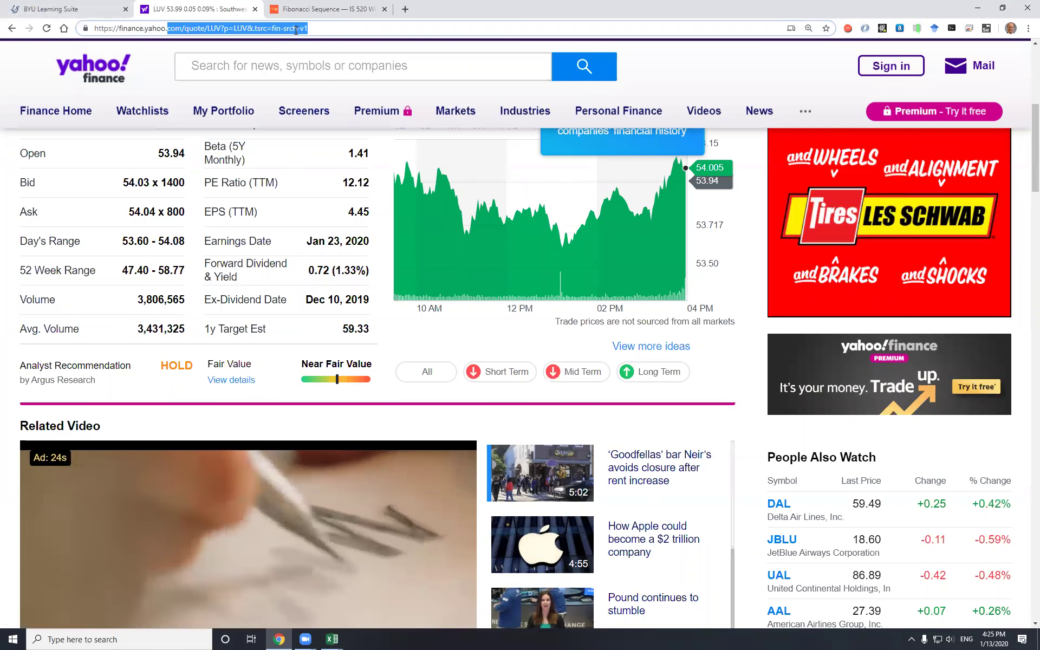
left_click(332, 23)
left_click_drag(332, 24, 81, 26)
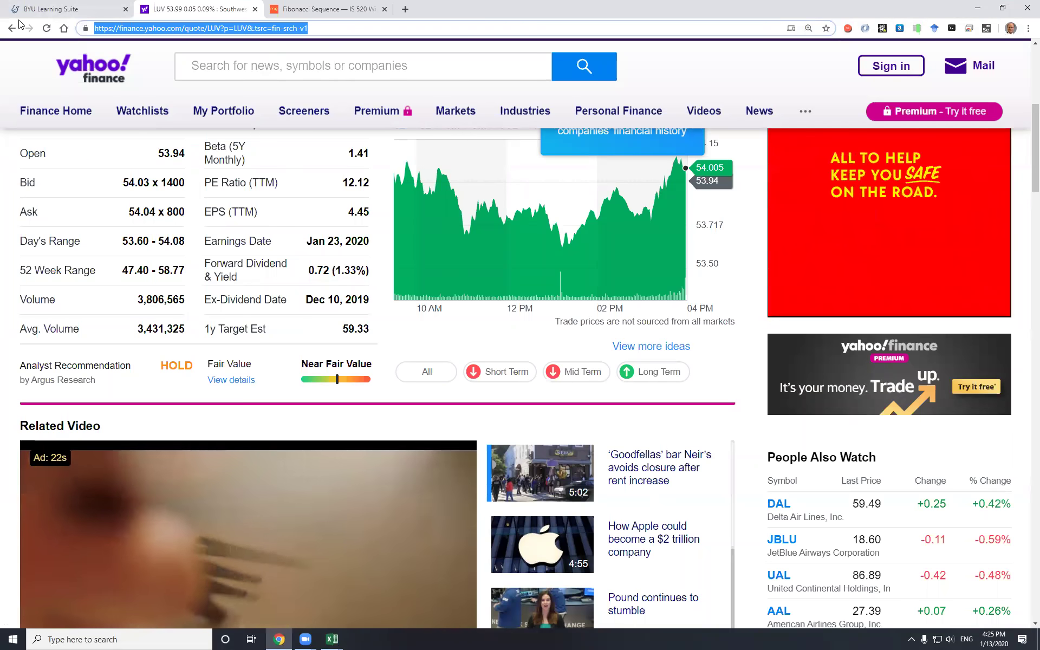
key("Escape")
key("ctrl+c")
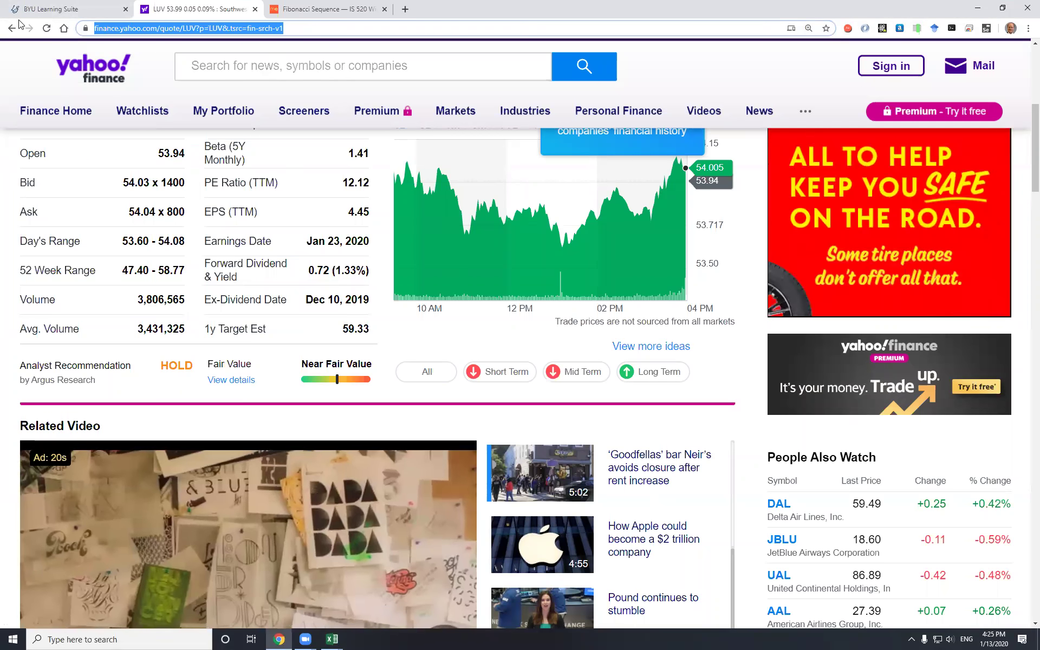
- Open Notepad and paste the copied LUV quote address into the blank document
key("super")
type("notepad")
key("Return")
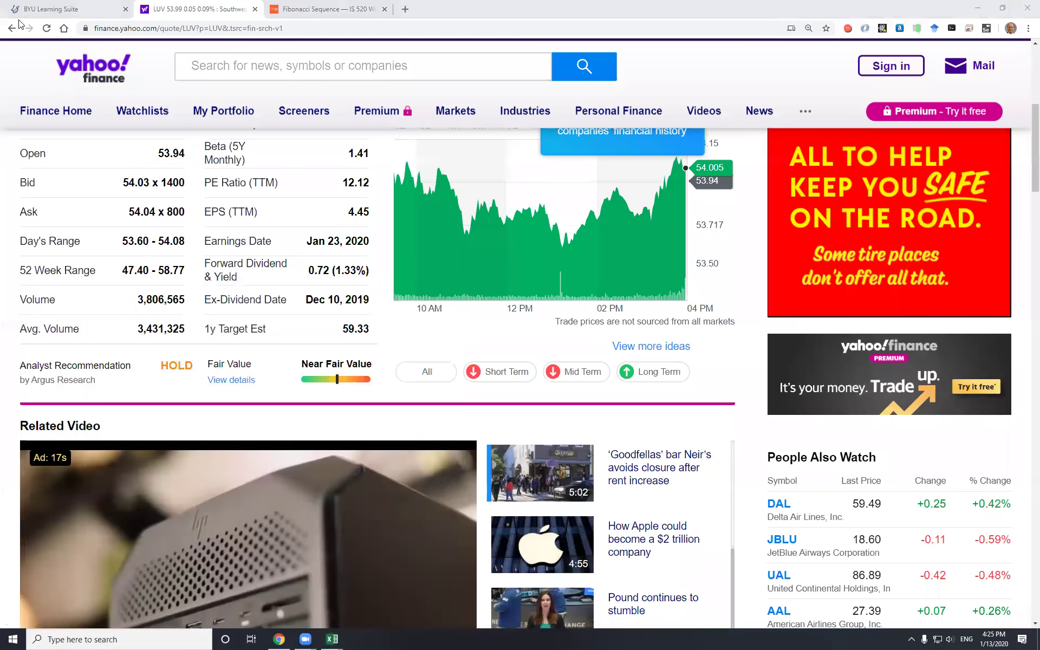
key("ctrl+v")
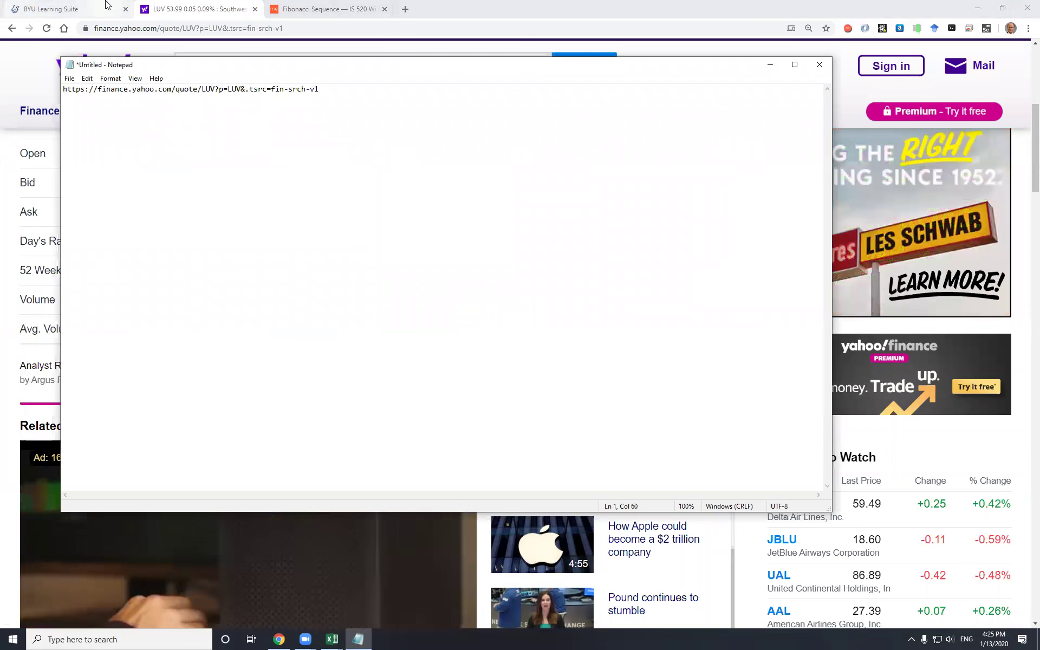
left_click(111, 78)
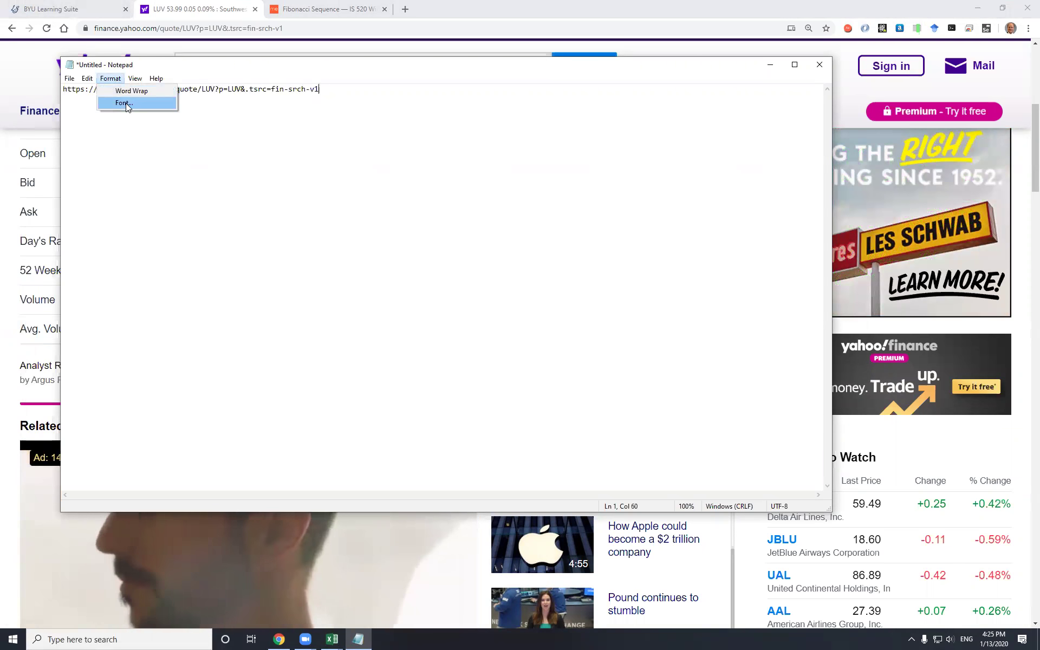
left_click(128, 103)
key("Escape")
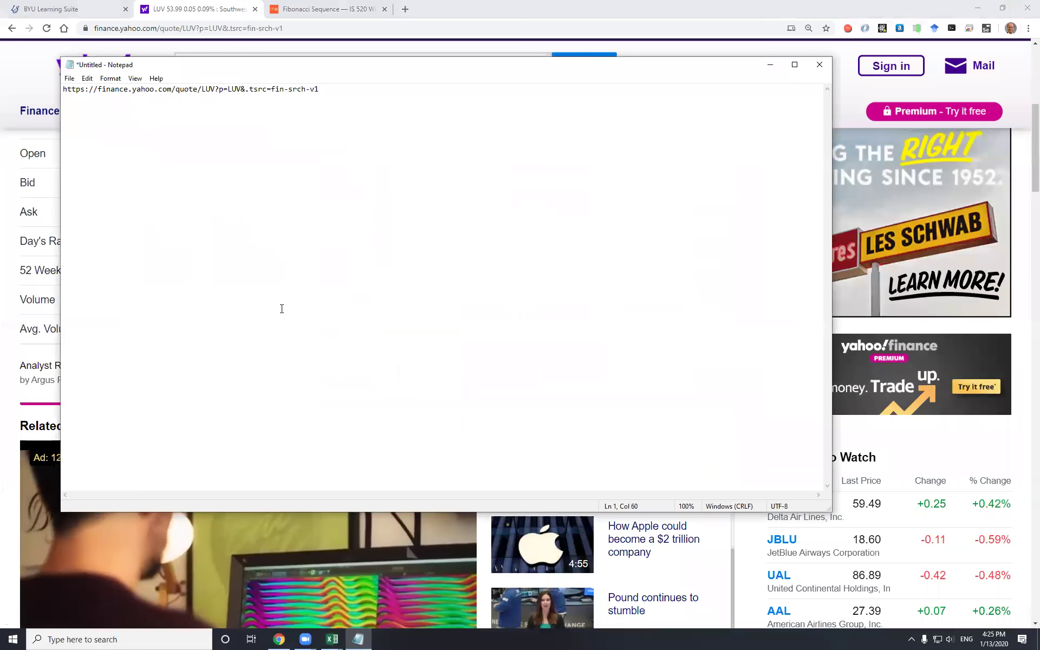
scroll(281, 309, "up", 20)
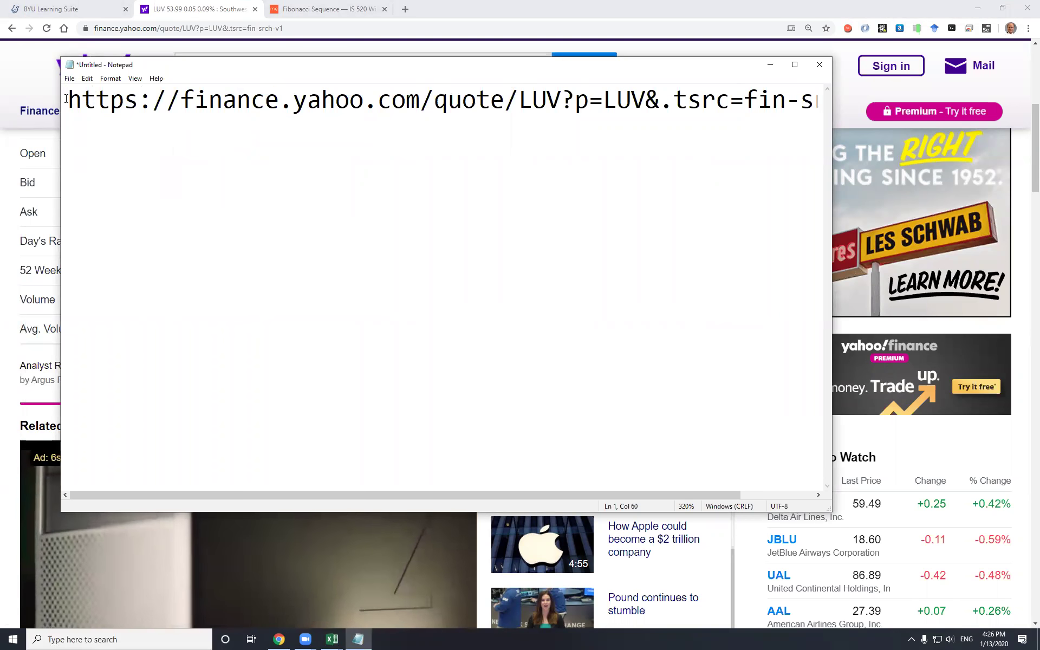
left_click_drag(67, 98, 177, 93)
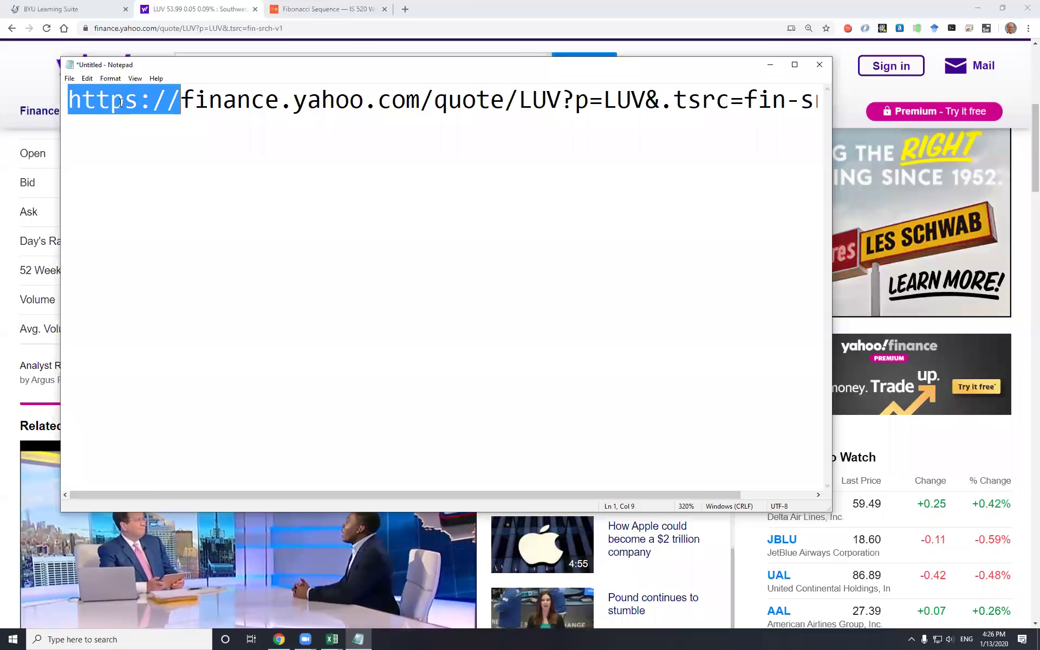
left_click_drag(181, 99, 418, 99)
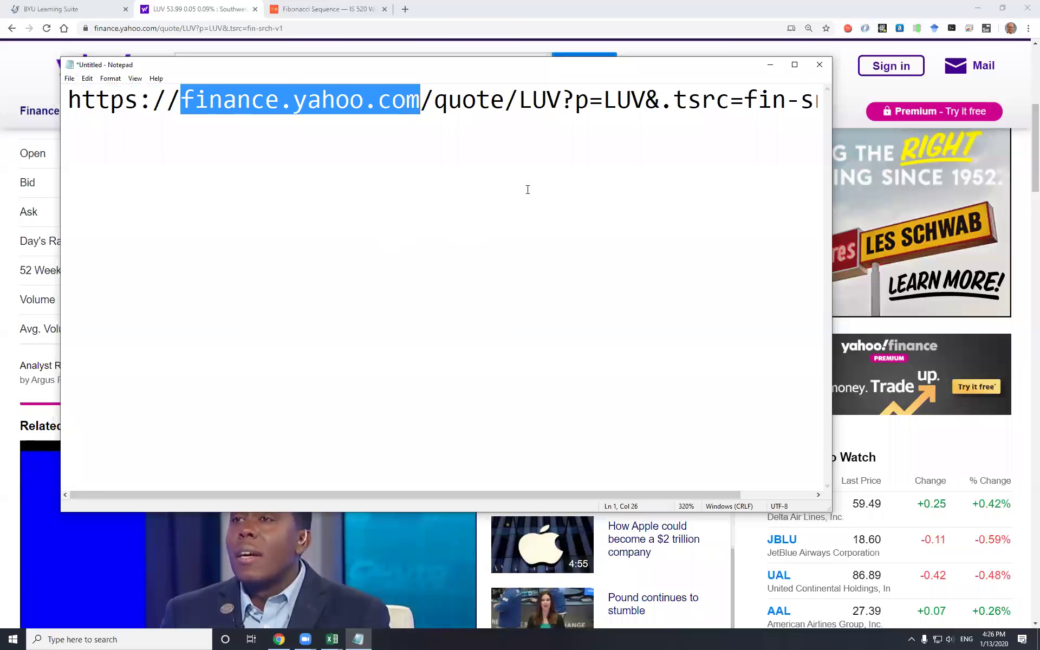
left_click_drag(564, 99, 421, 103)
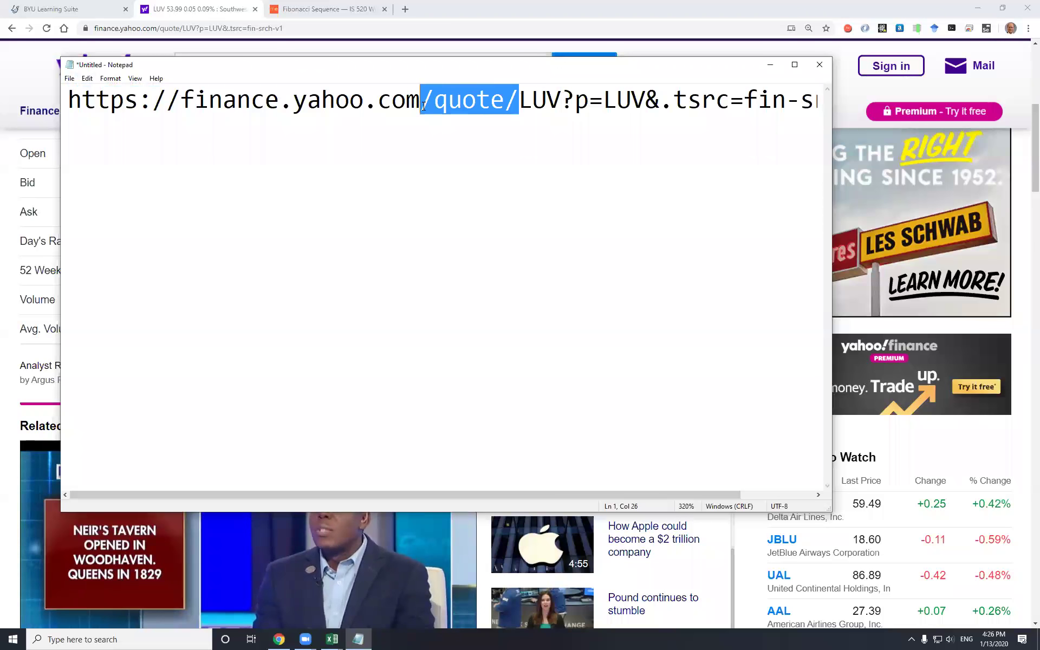
left_click_drag(561, 100, 575, 99)
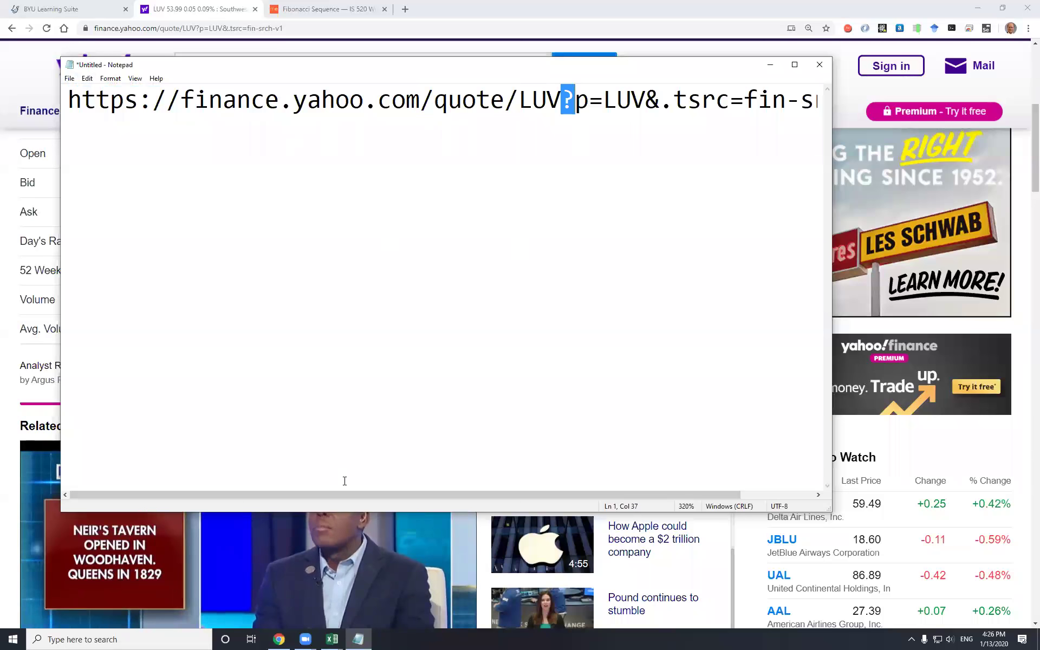
- Examine the rest of the address, from the quote path to the p and .tsrc parameters after the question mark
left_click_drag(347, 494, 449, 488)
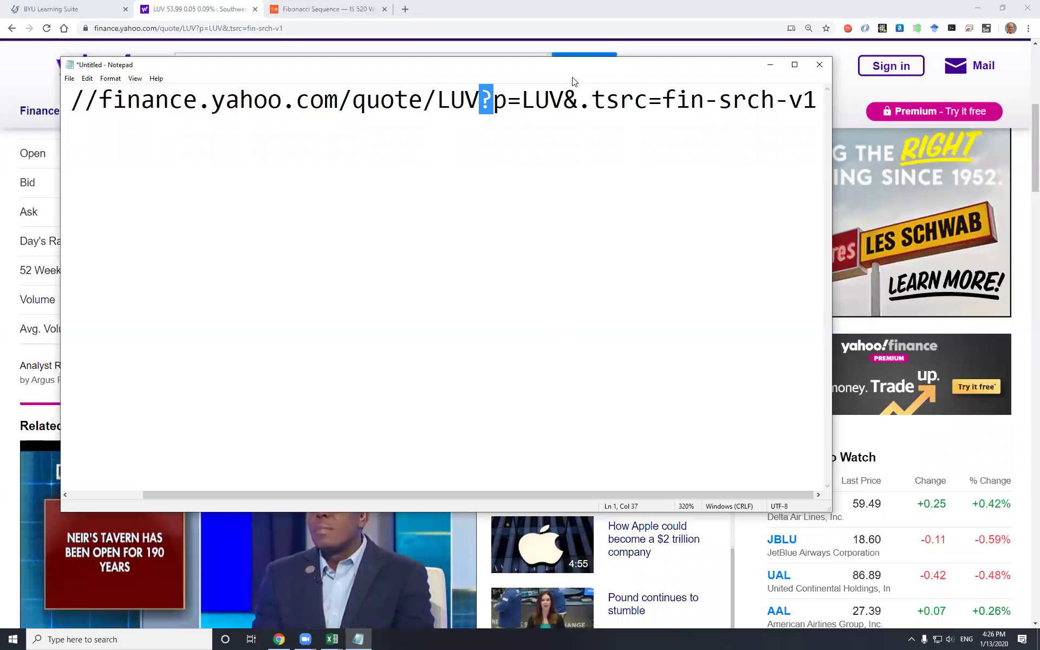
double_click(389, 99)
left_click_drag(338, 99, 508, 99)
left_click(496, 98)
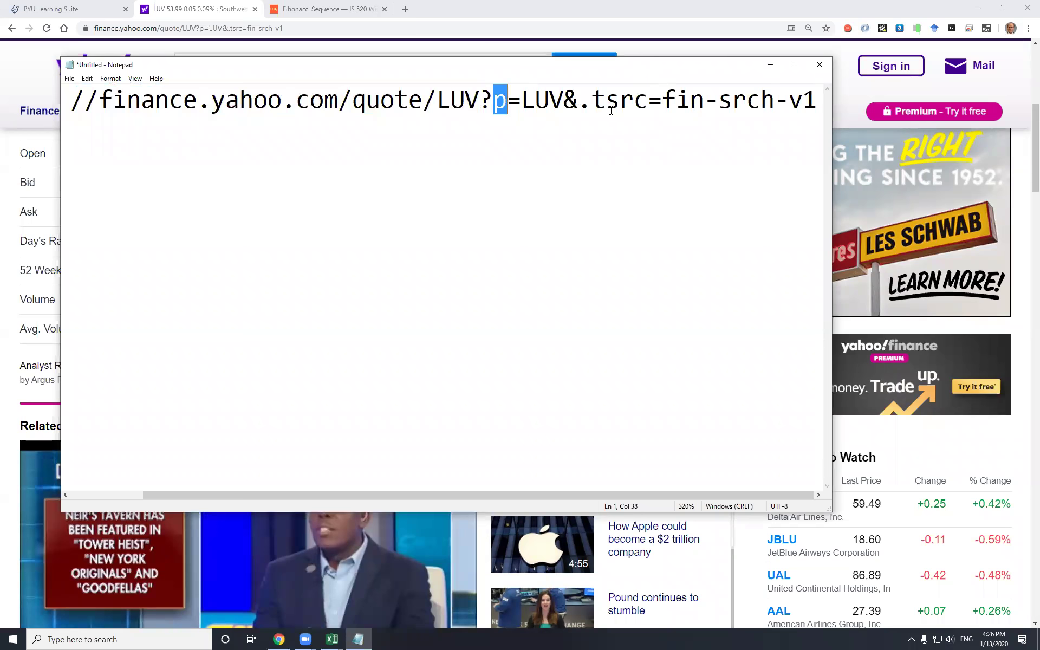
left_click_drag(593, 99, 811, 96)
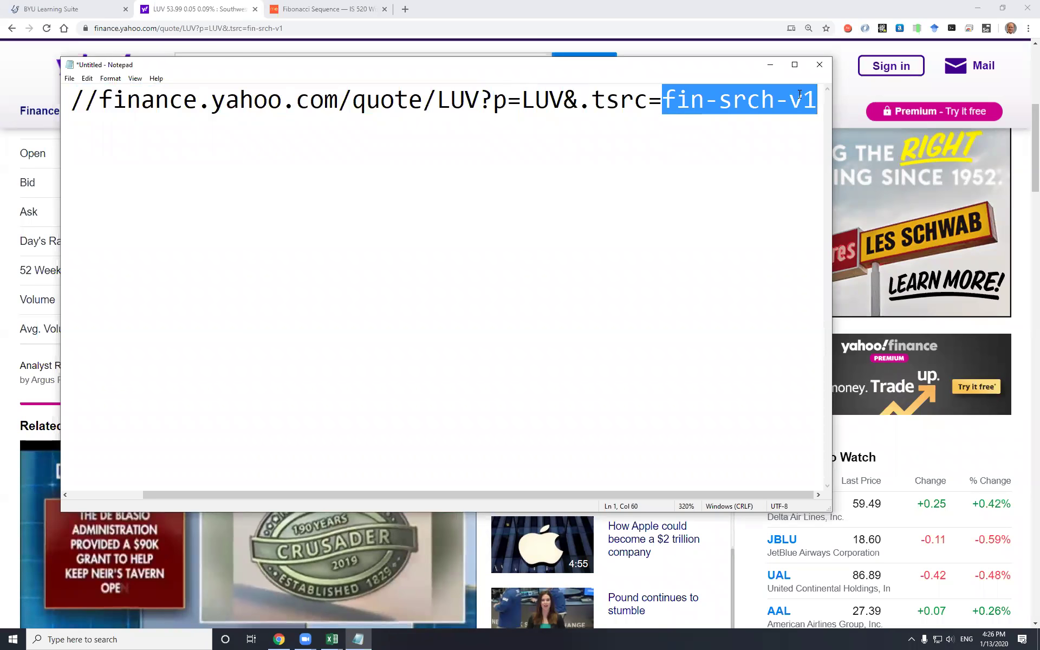